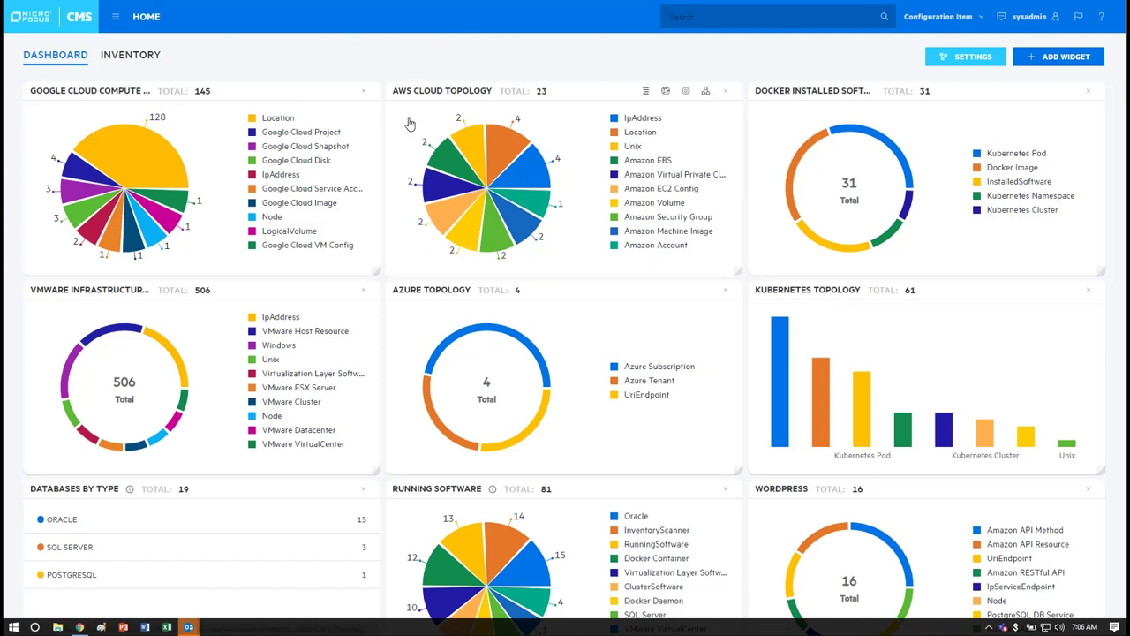
- Swap the Kubernetes Topology widget with the WordPress widget below it, and display Databases by Type as a pie chart
mouse_move(823, 320)
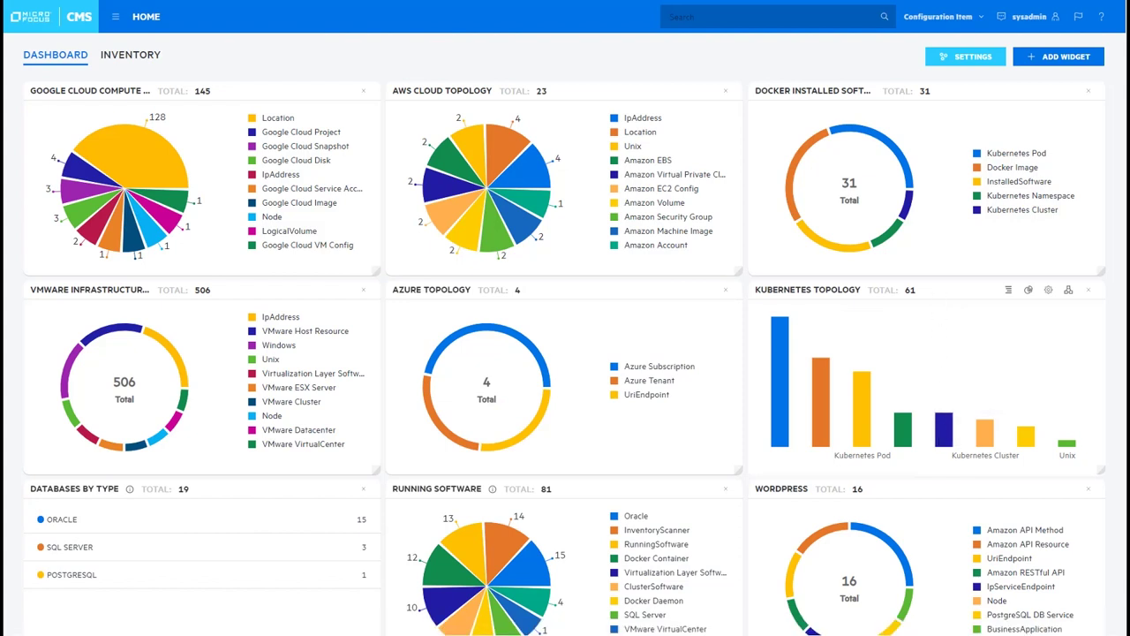
left_click_drag(939, 450, 989, 521)
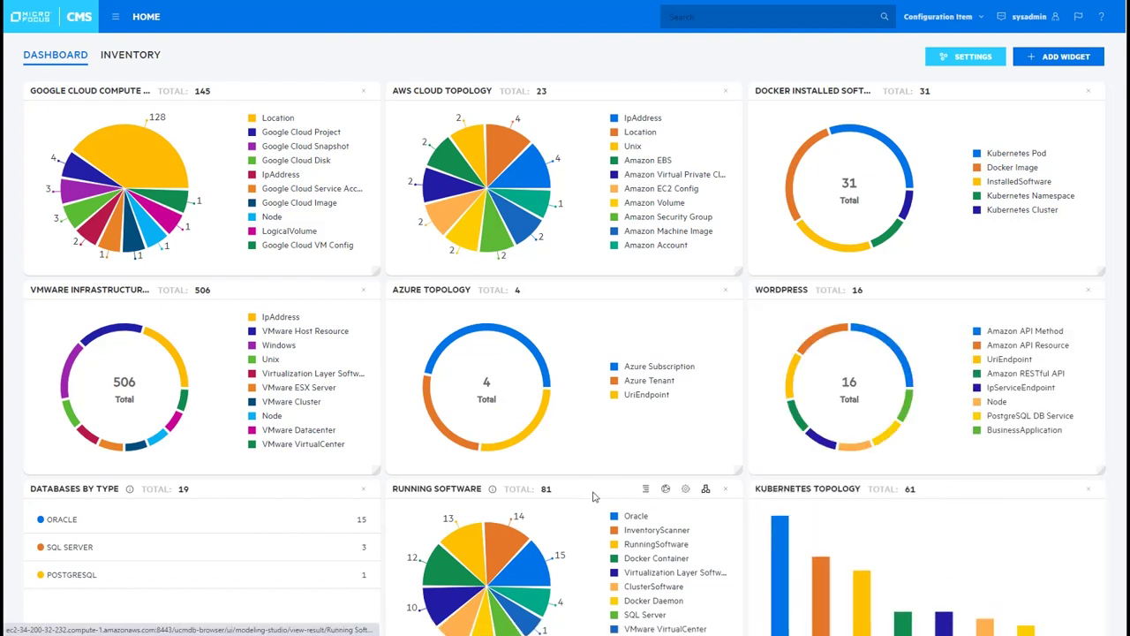
mouse_move(304, 491)
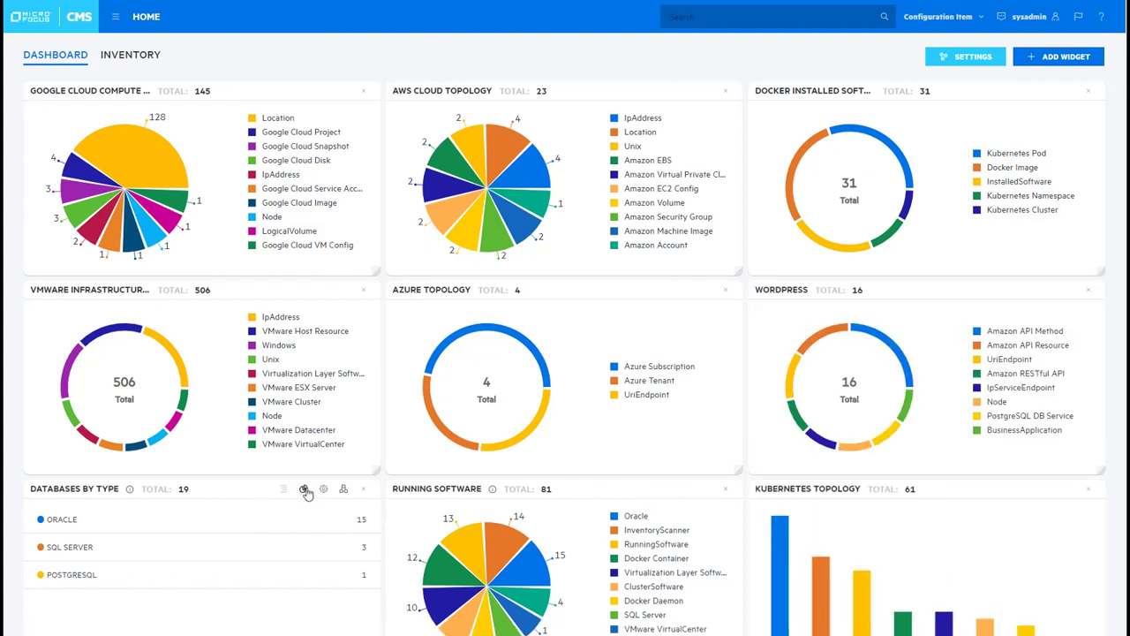
left_click(305, 490)
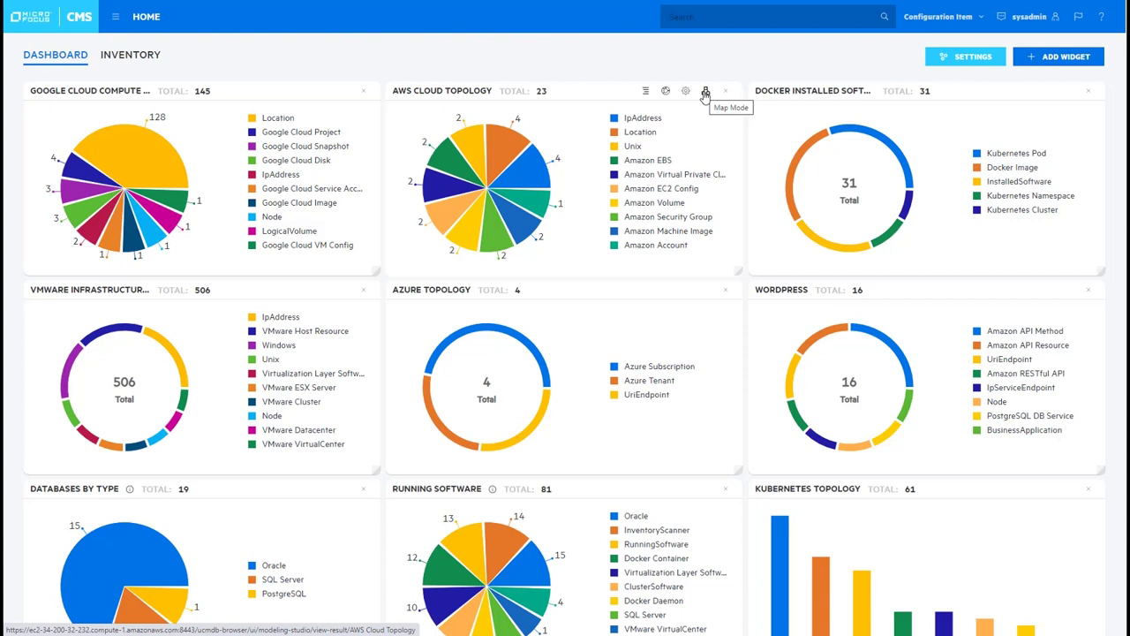
- Open the AWS Cloud Topology map and inspect the contents and properties of the ec2-15-207-71 Unix node
left_click(705, 93)
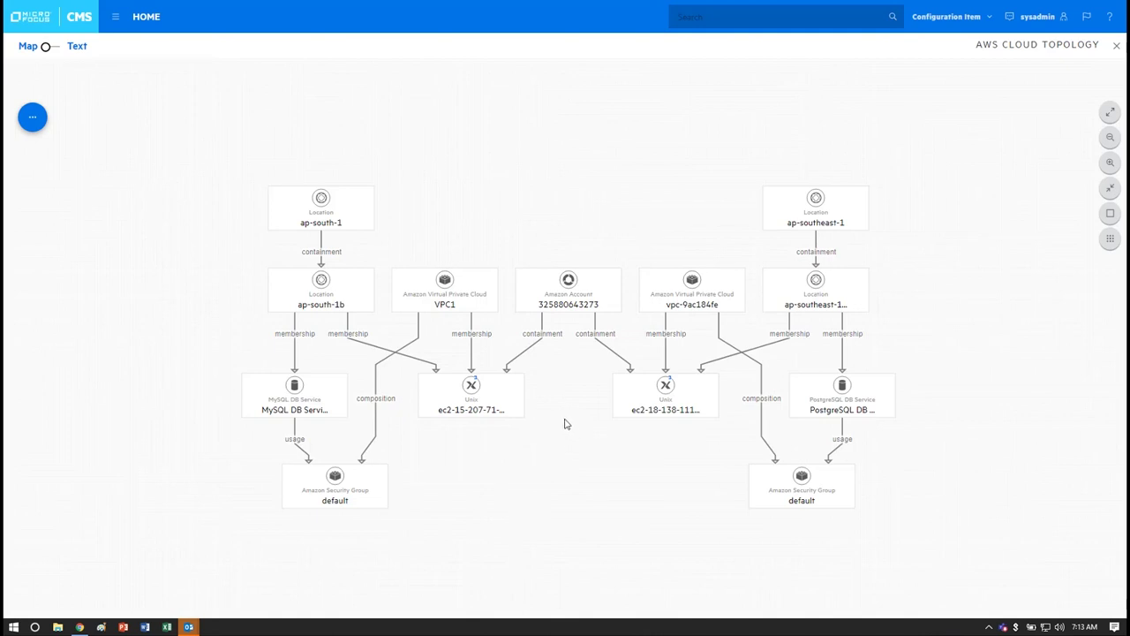
double_click(499, 403)
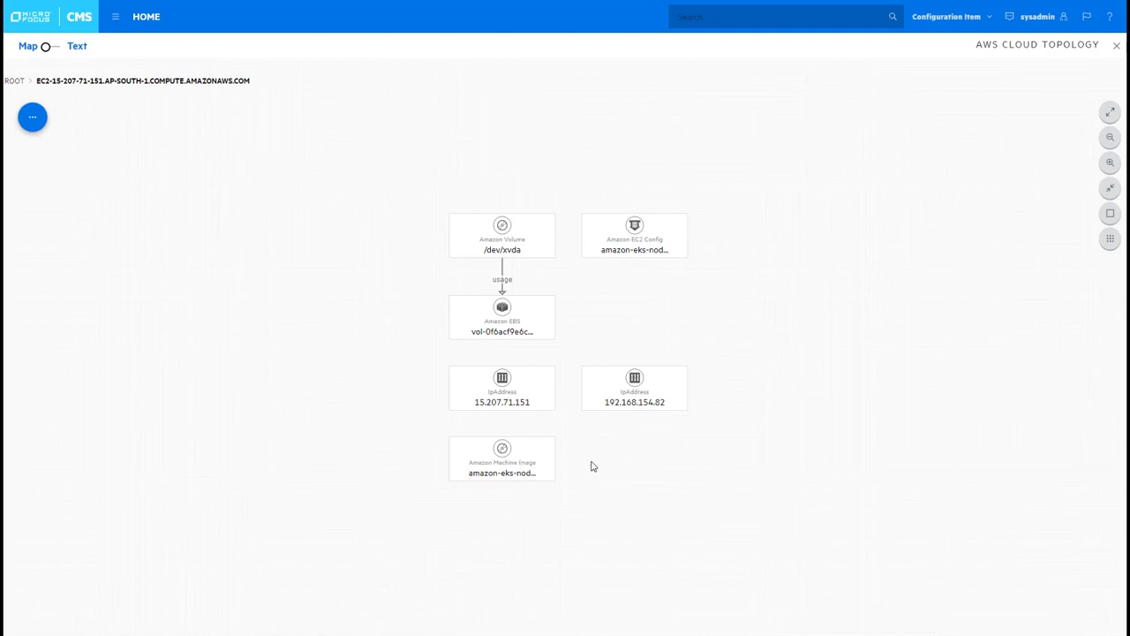
left_click(15, 81)
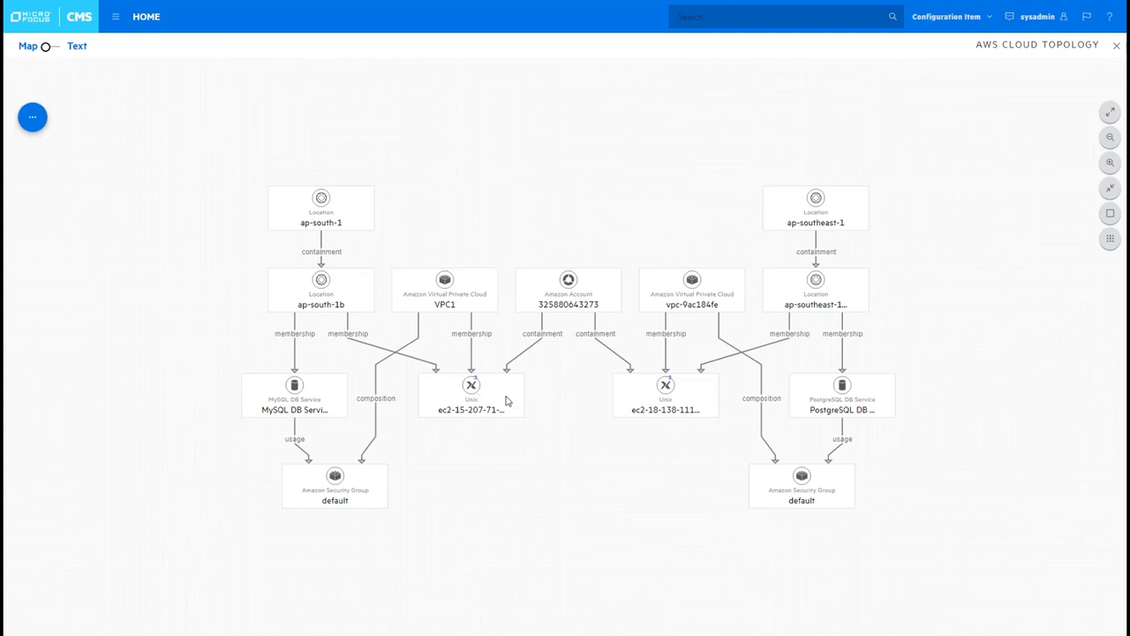
left_click(535, 361)
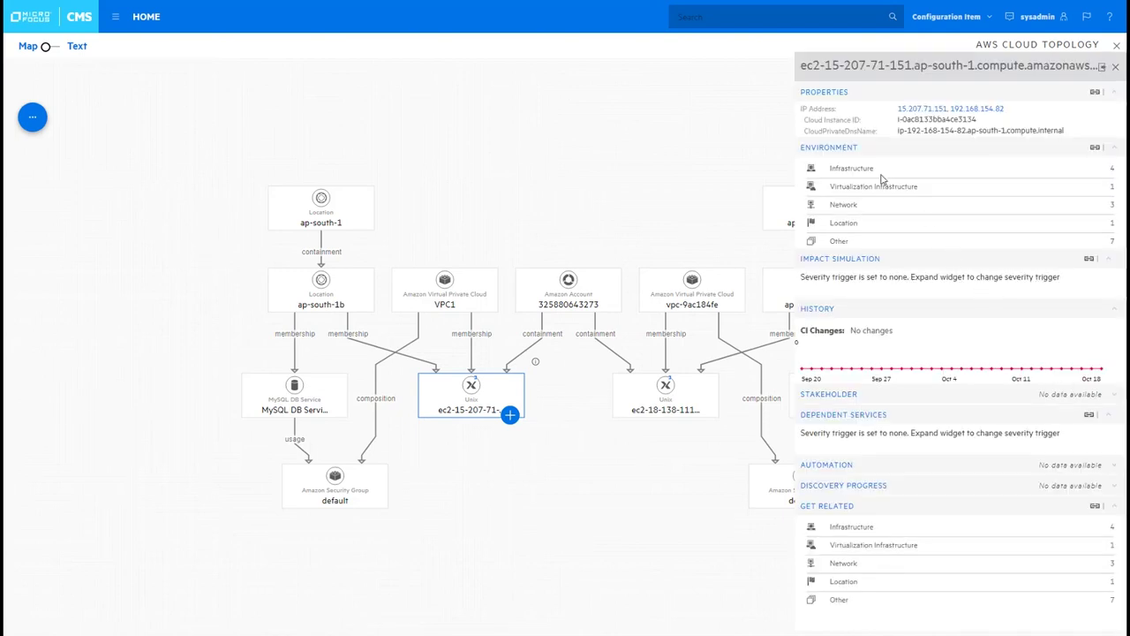
left_click(830, 94)
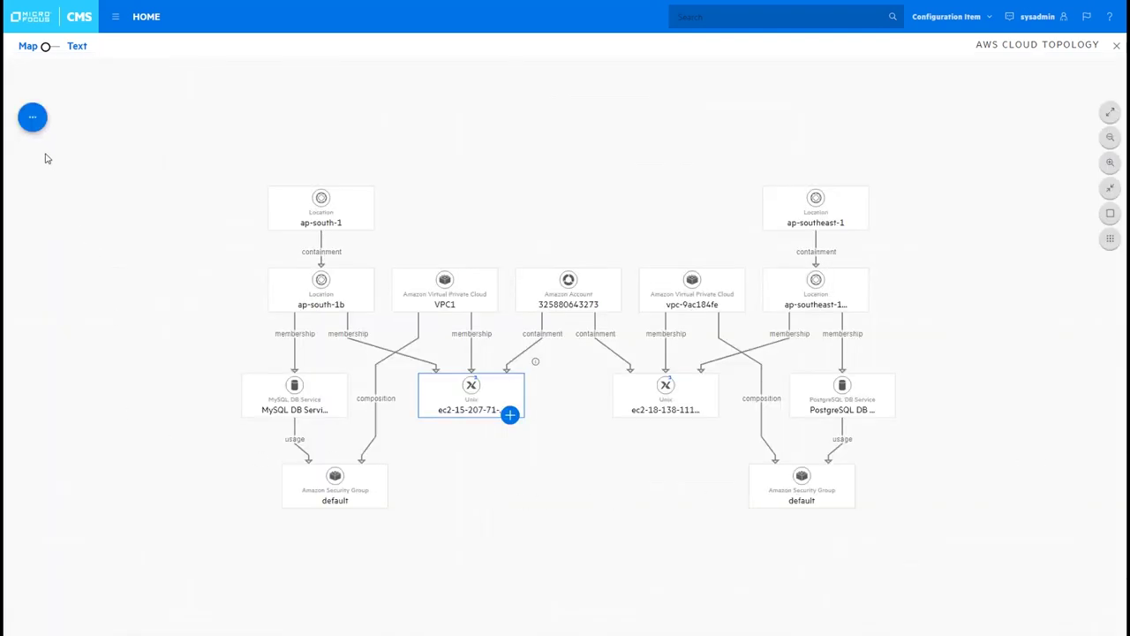
- Apply the AWS baseline policy "Elastic Block Storage is encrypted" to the AWS Cloud Topology map
left_click(33, 124)
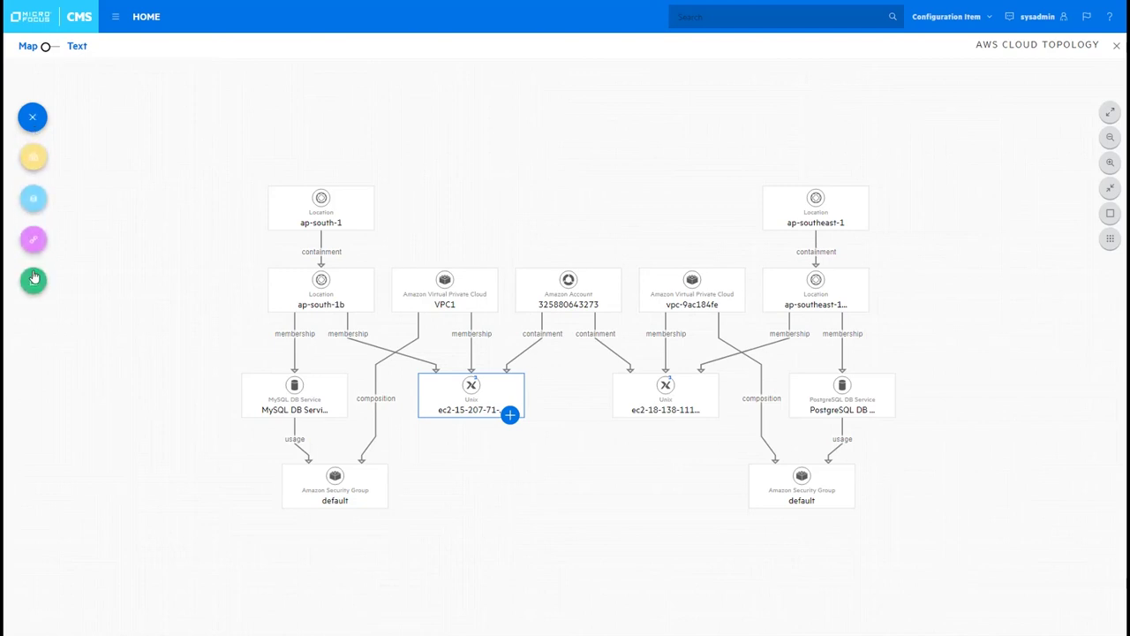
left_click(32, 283)
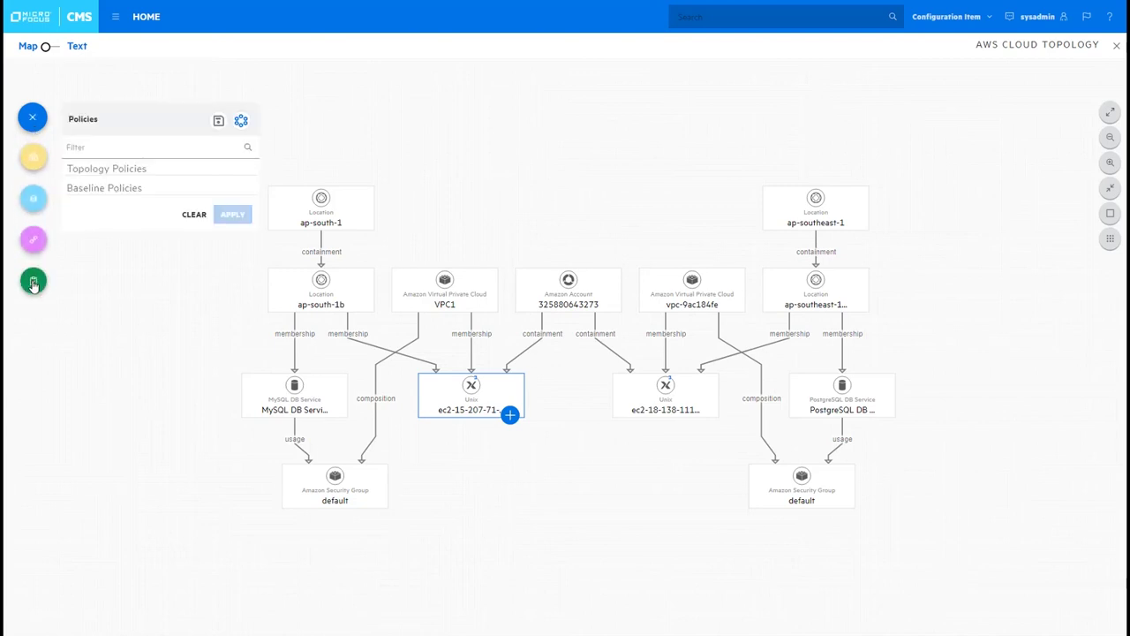
left_click(116, 193)
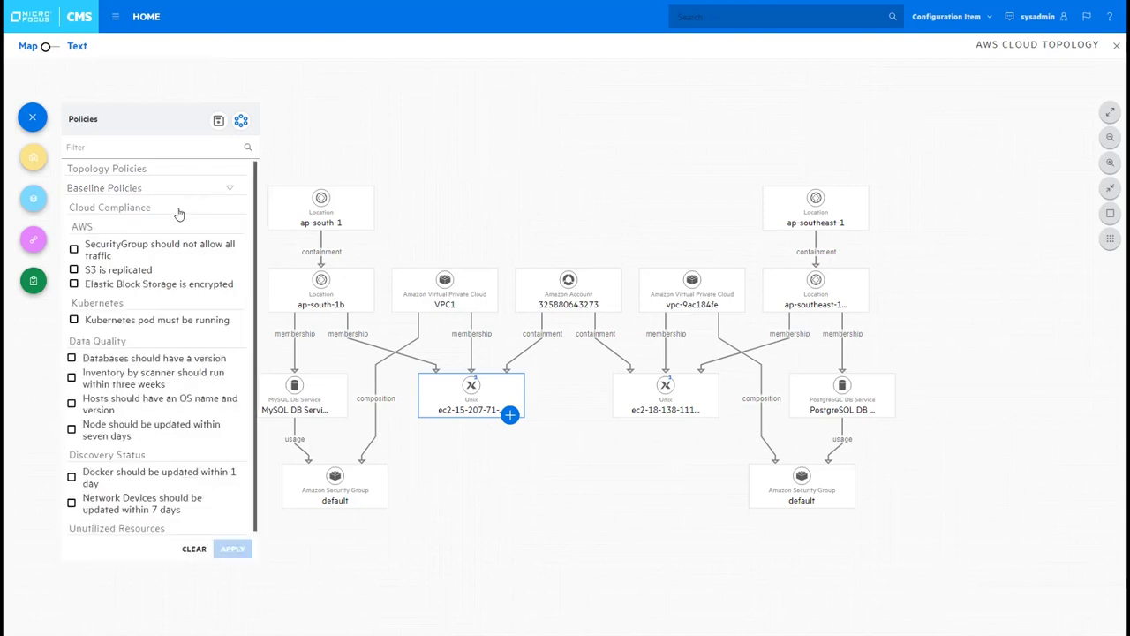
left_click(74, 288)
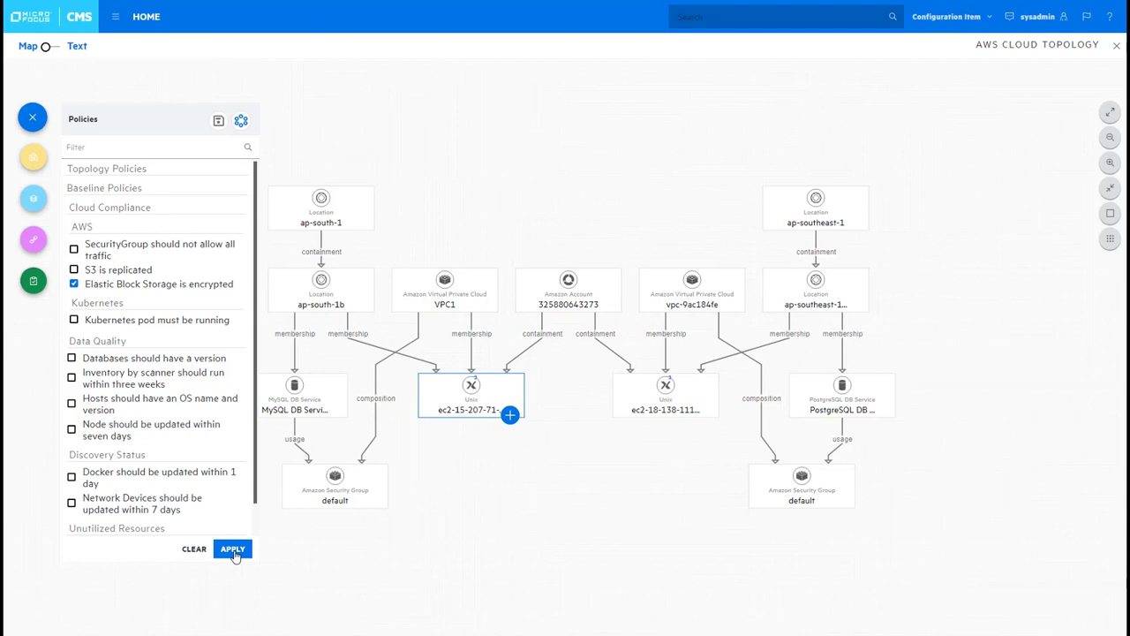
left_click(233, 552)
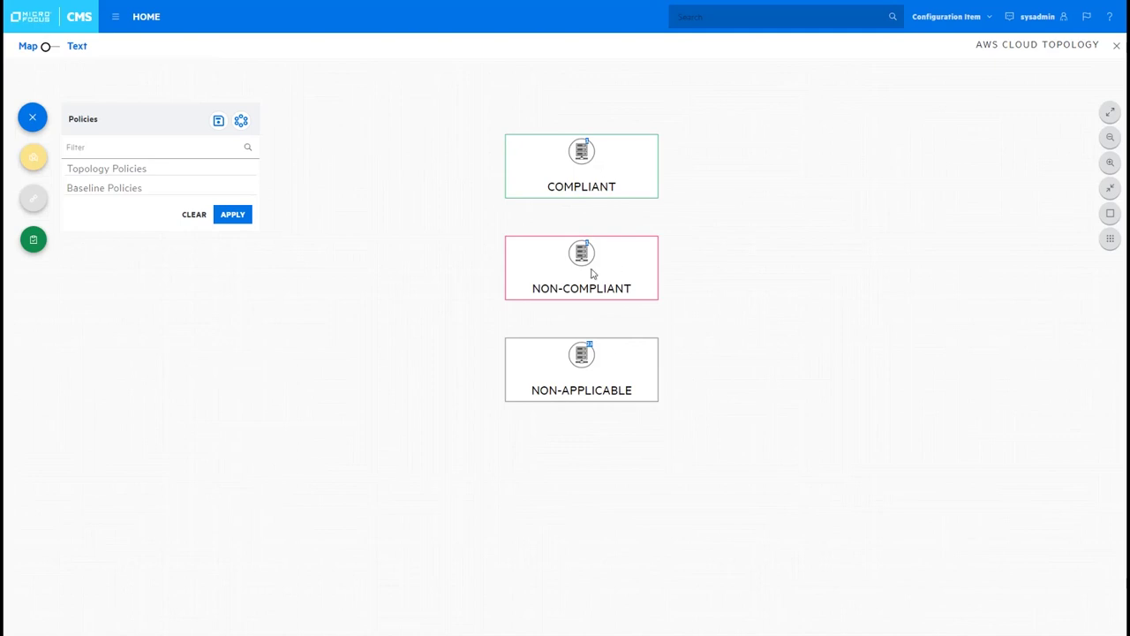
- Review the compliant and noncompliant items of the policy results as text, and close the AWS Cloud Topology view
left_click(49, 47)
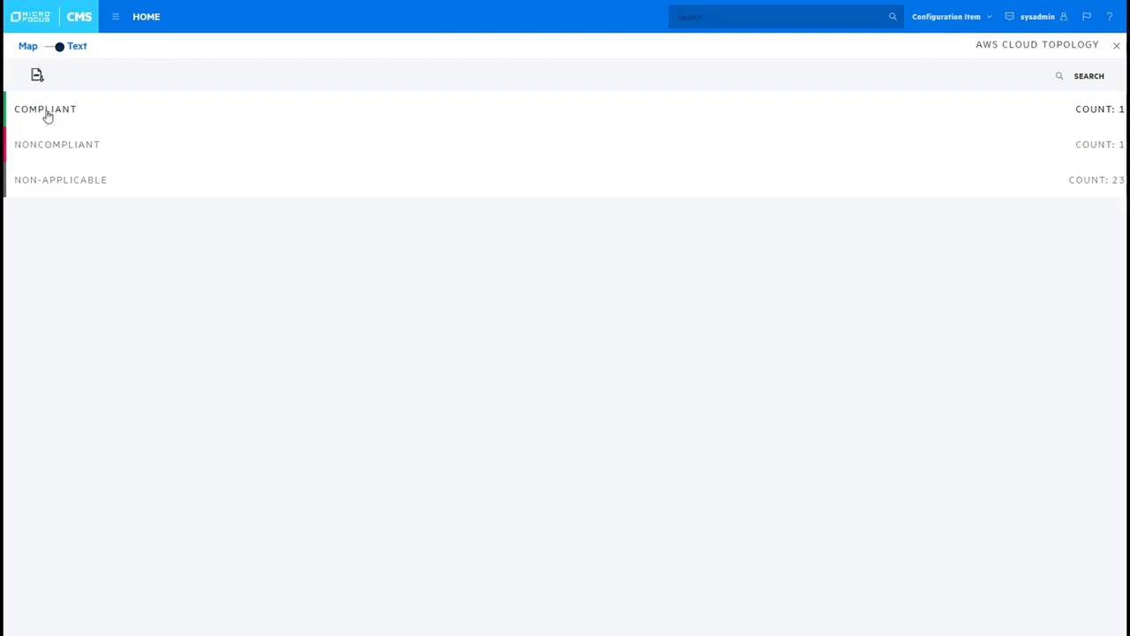
left_click(45, 112)
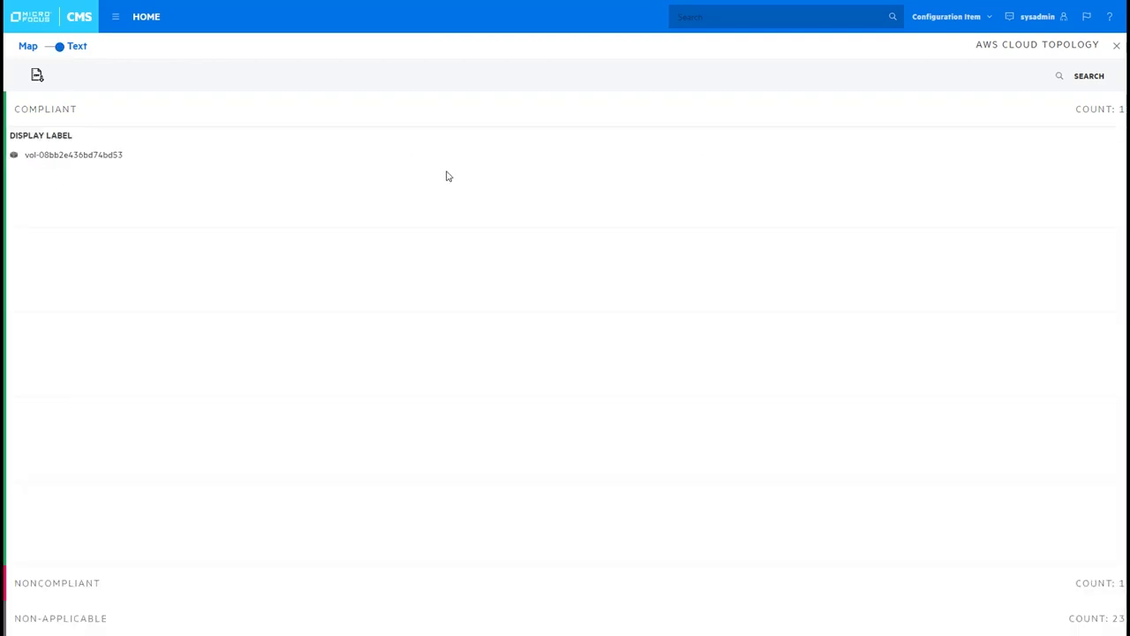
left_click(40, 110)
left_click(47, 145)
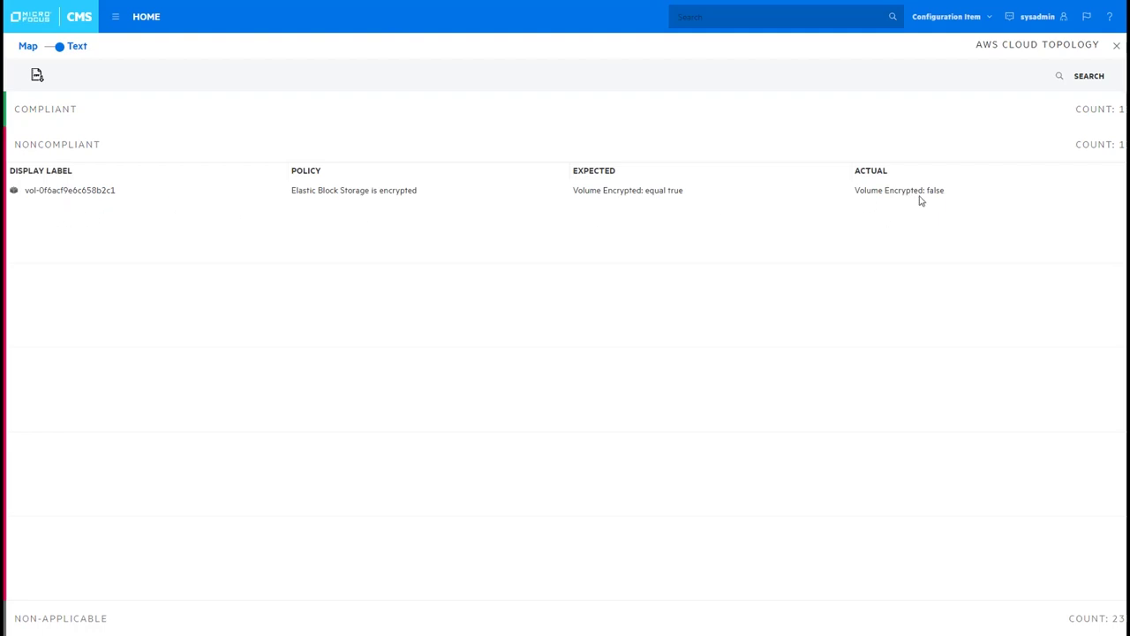
left_click(1117, 47)
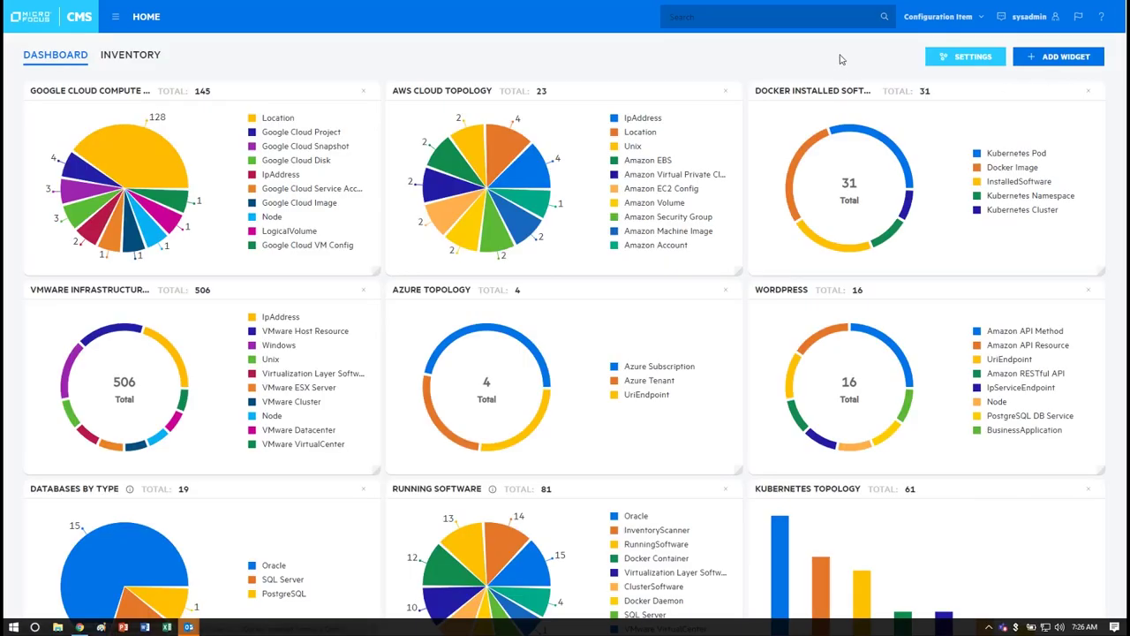
- Add a Report widget titled "AWS EBS Compliance" to the dashboard, based on the "EBS is Encrypted" report
left_click(1065, 61)
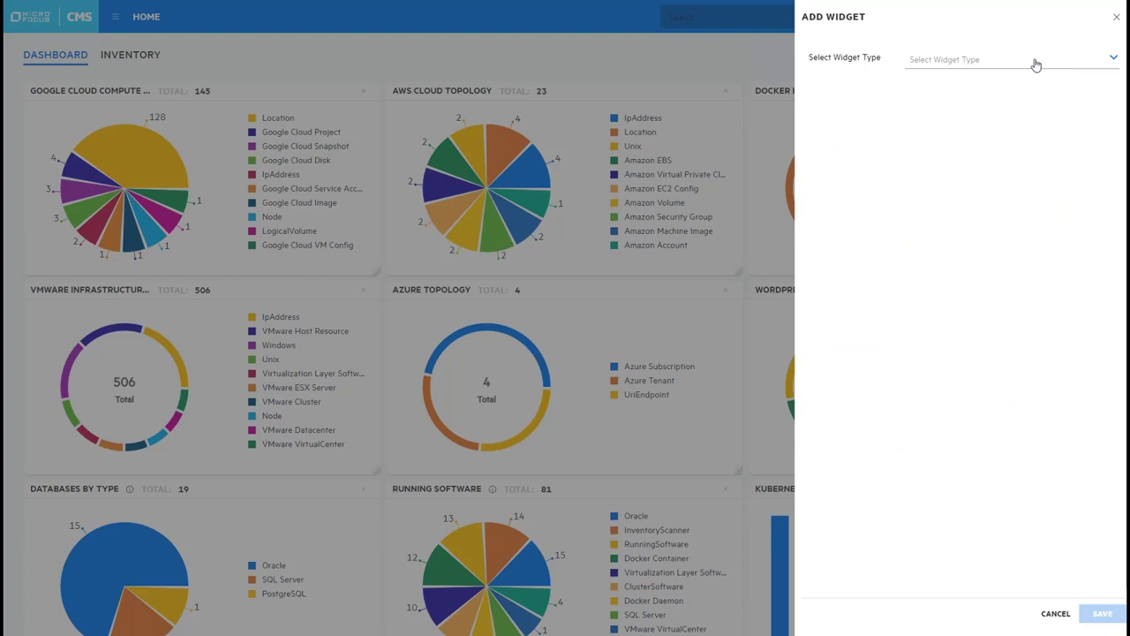
left_click(1016, 62)
left_click(946, 109)
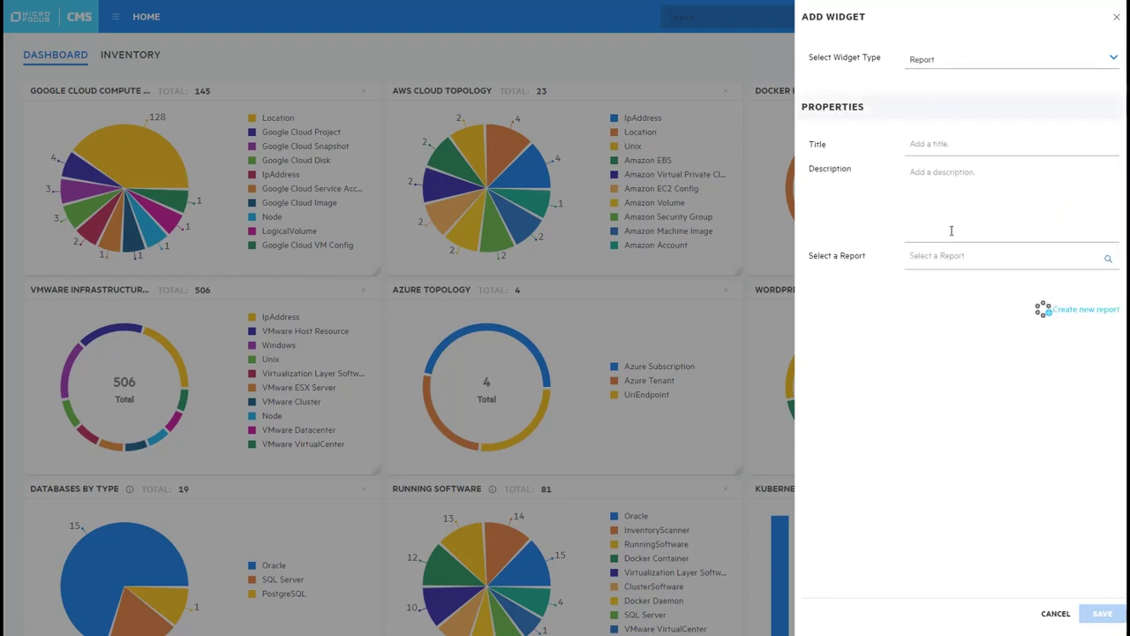
type("AWS EBS Compliance")
left_click(945, 255)
type("EBS is")
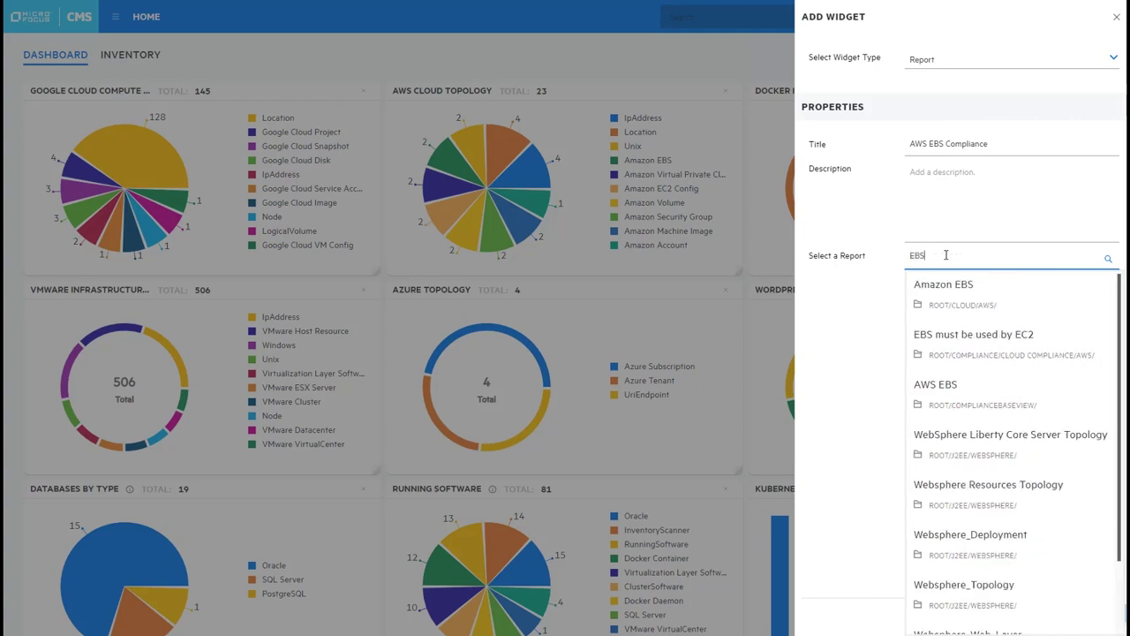
left_click(951, 288)
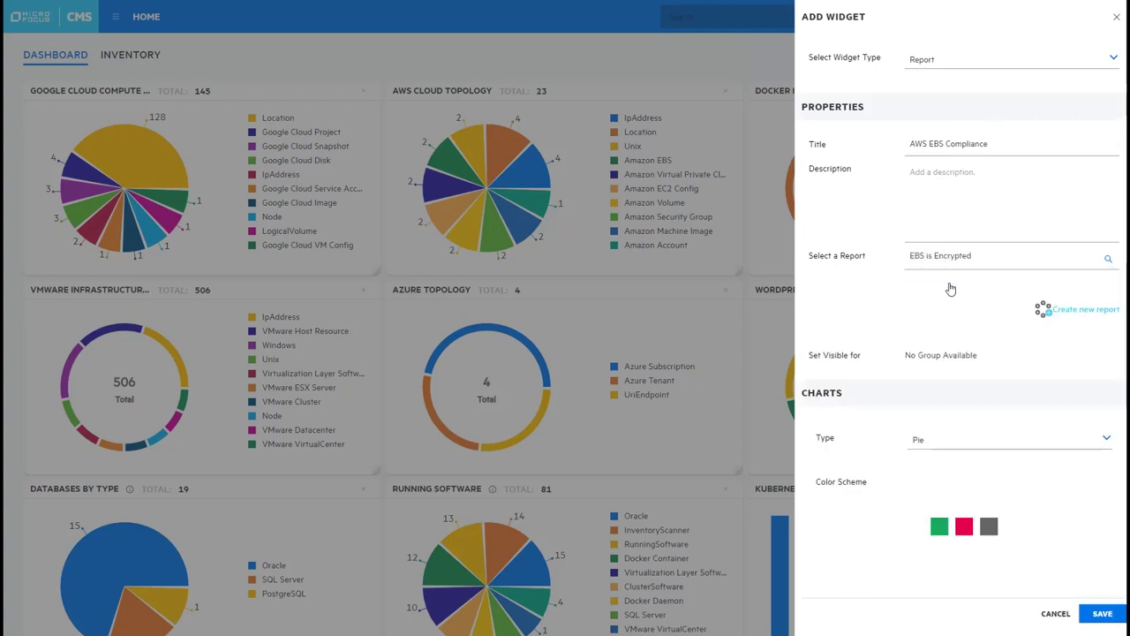
left_click(1101, 613)
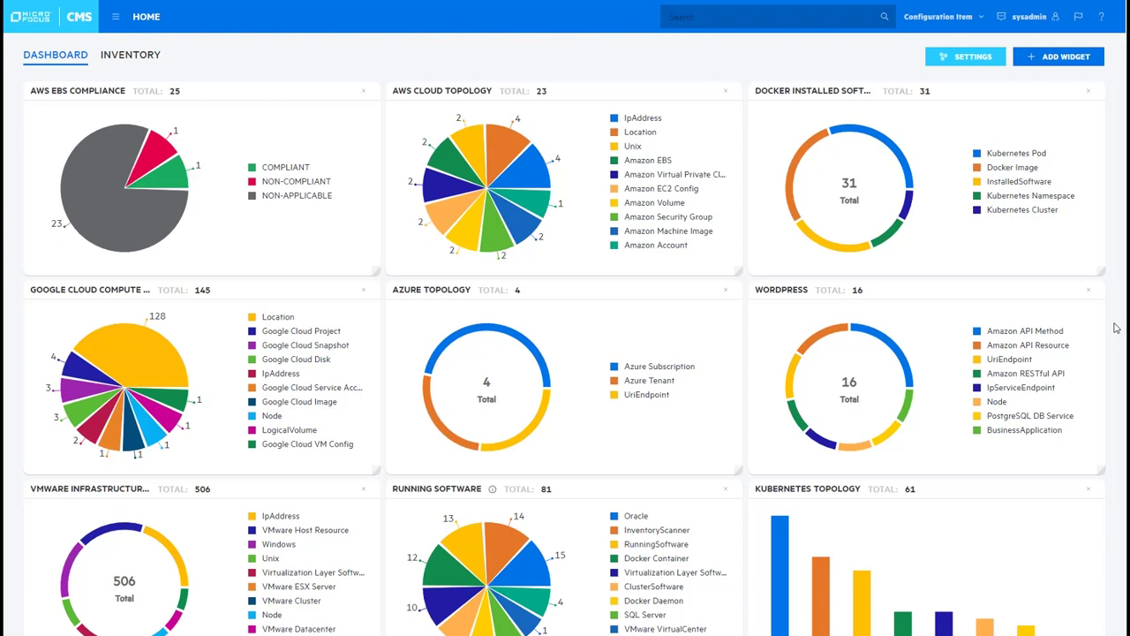
- Open the WordPress topology map, check its items in the text view, and return to the map
mouse_move(1069, 294)
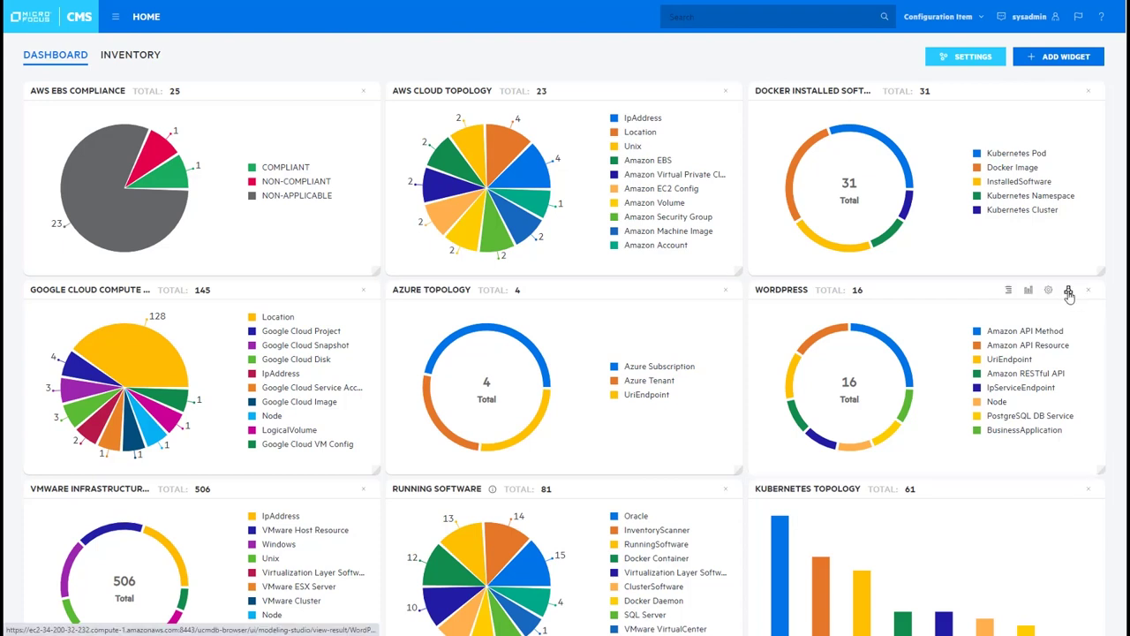
left_click(1069, 294)
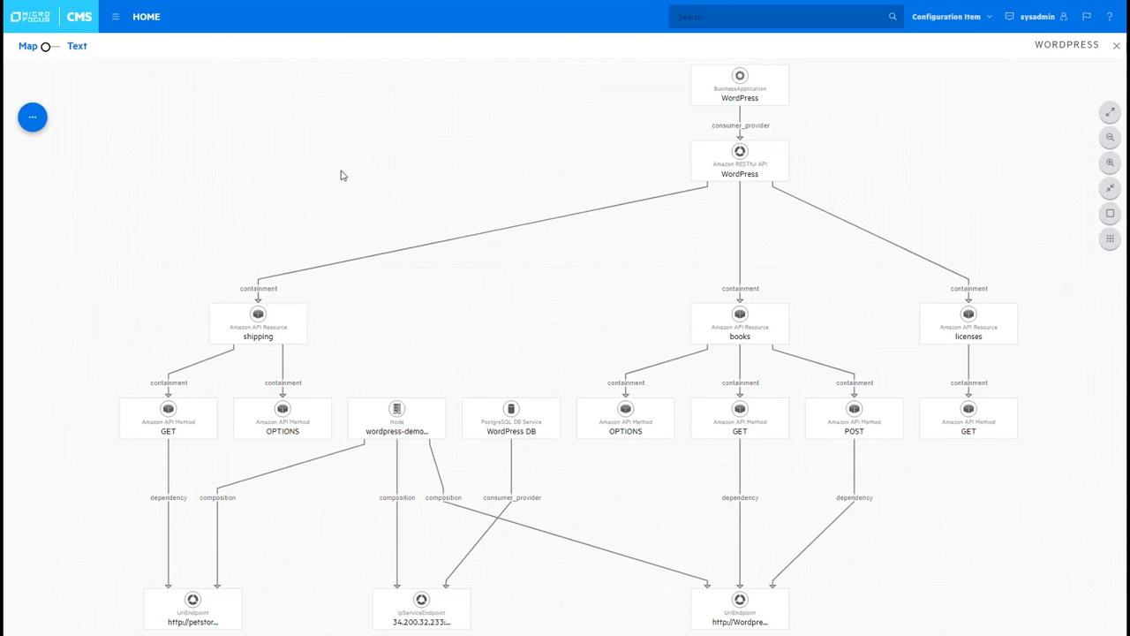
left_click(79, 48)
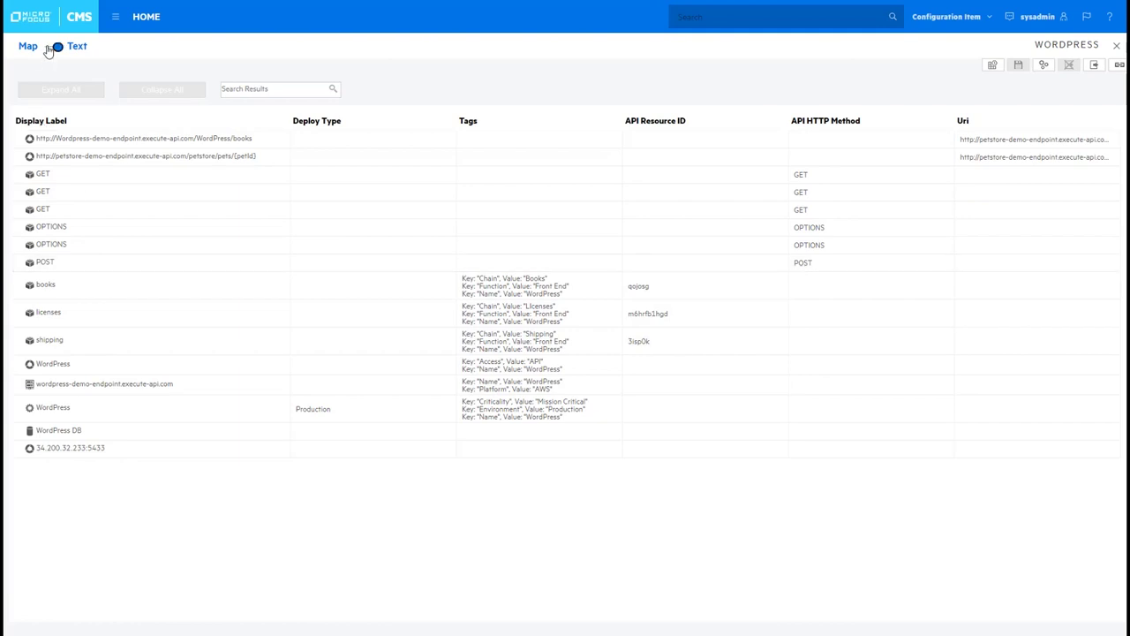
left_click(47, 50)
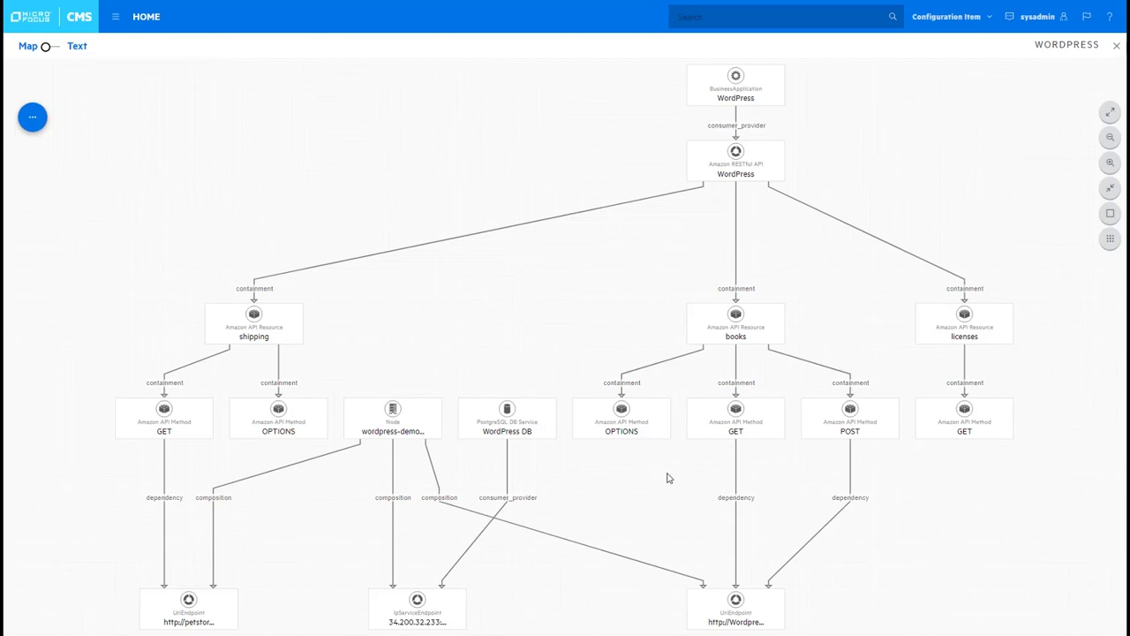
- Run an impact simulation with Critical severity on the GET method of the books API resource and examine the graphical result
left_click(760, 435)
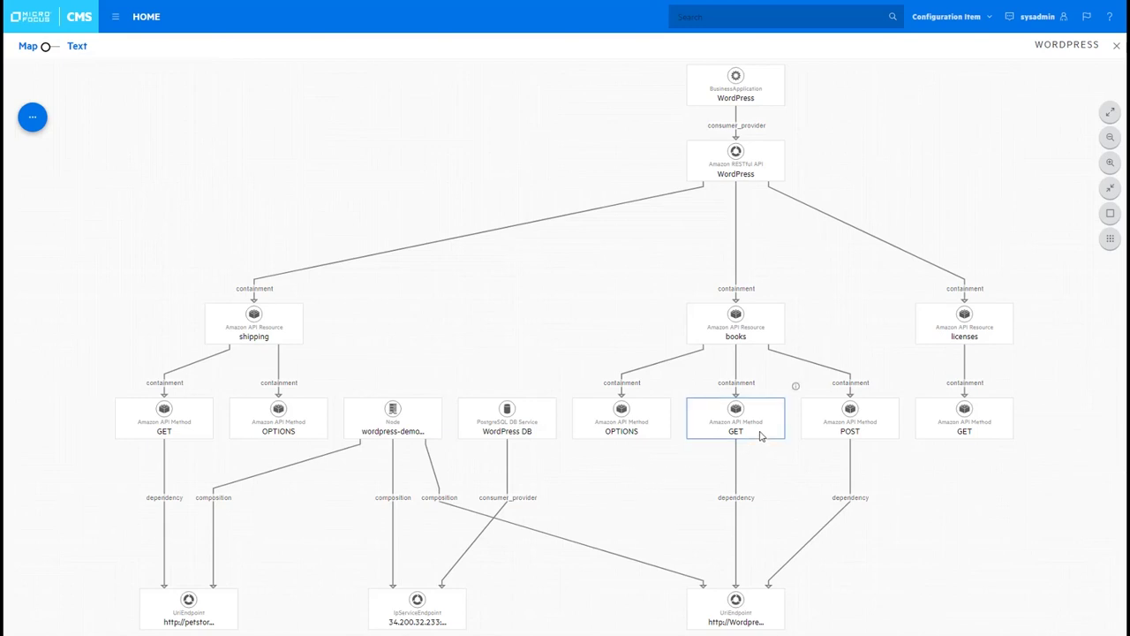
left_click(796, 389)
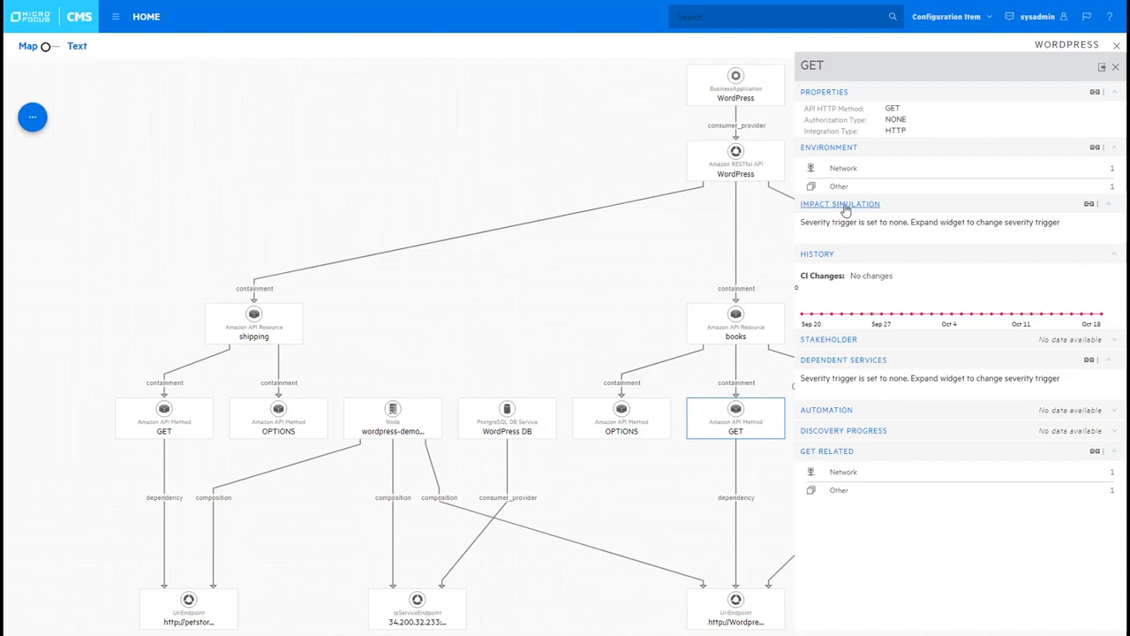
left_click(845, 208)
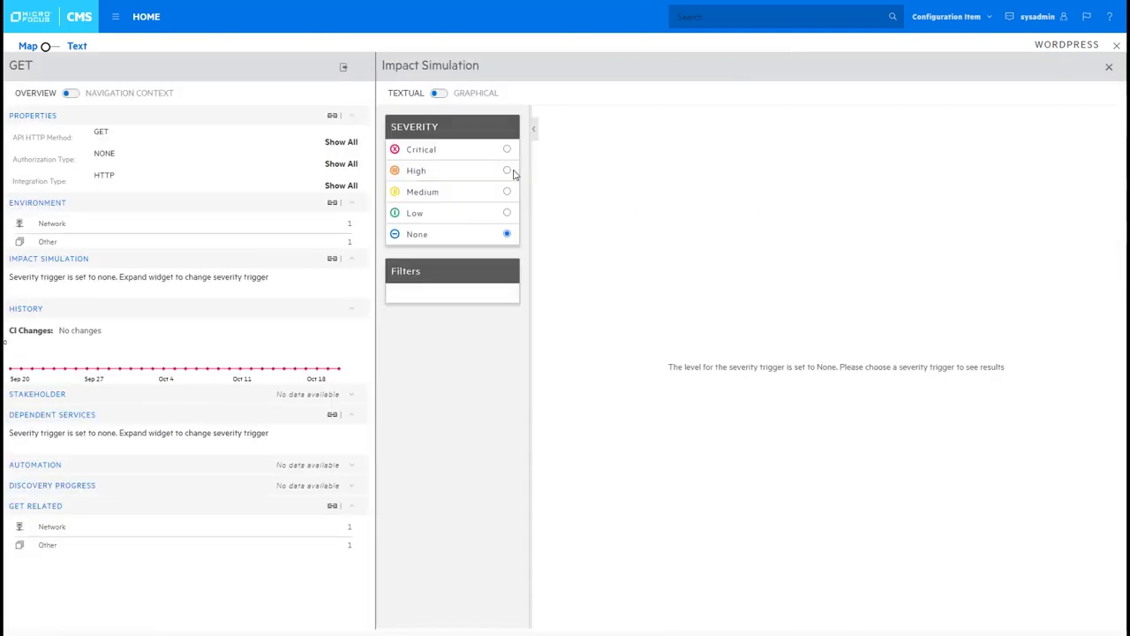
left_click(506, 150)
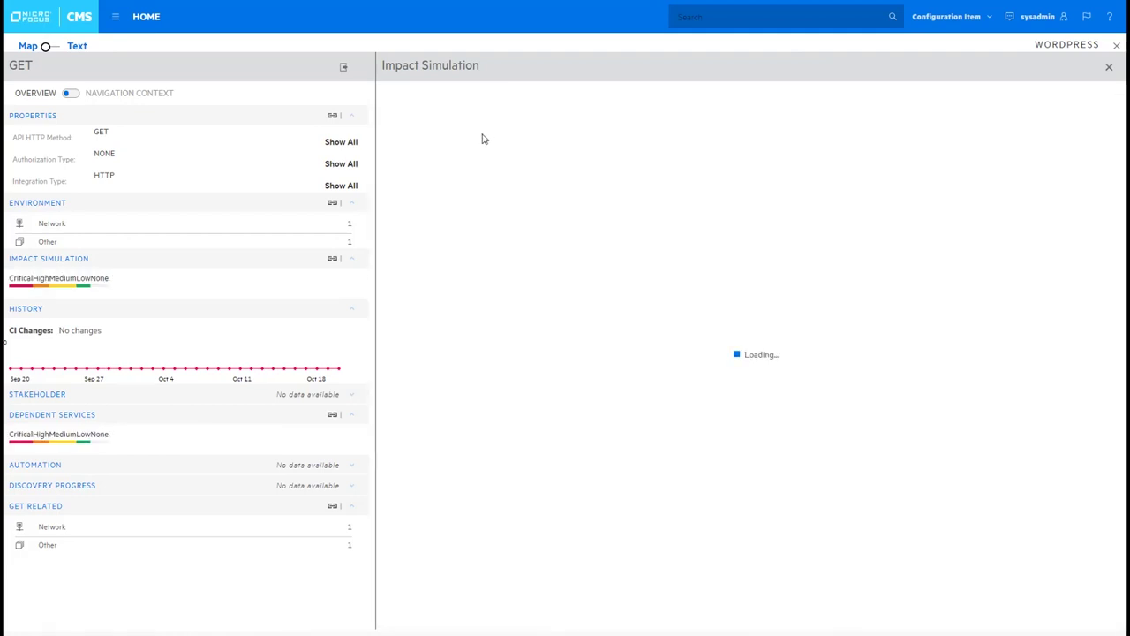
left_click(442, 94)
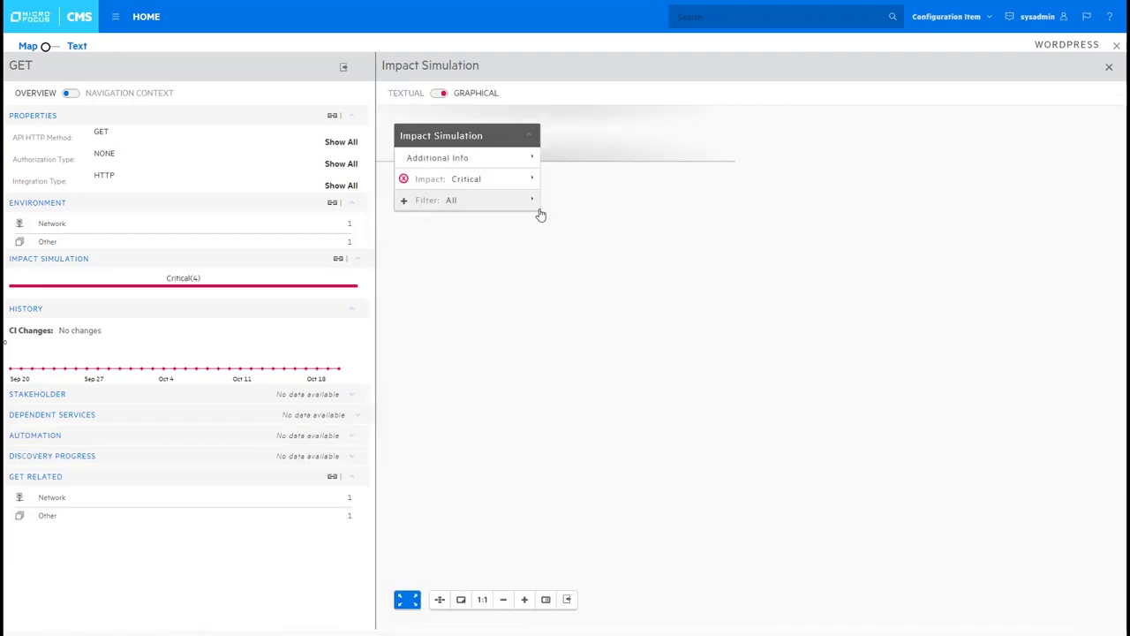
mouse_move(872, 355)
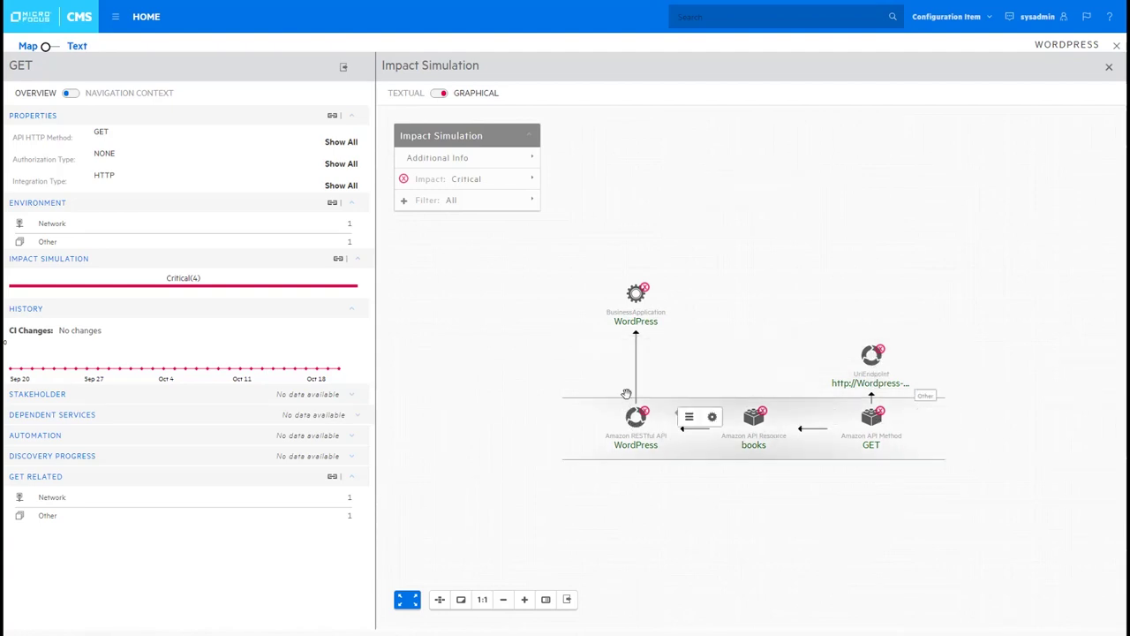
mouse_move(635, 294)
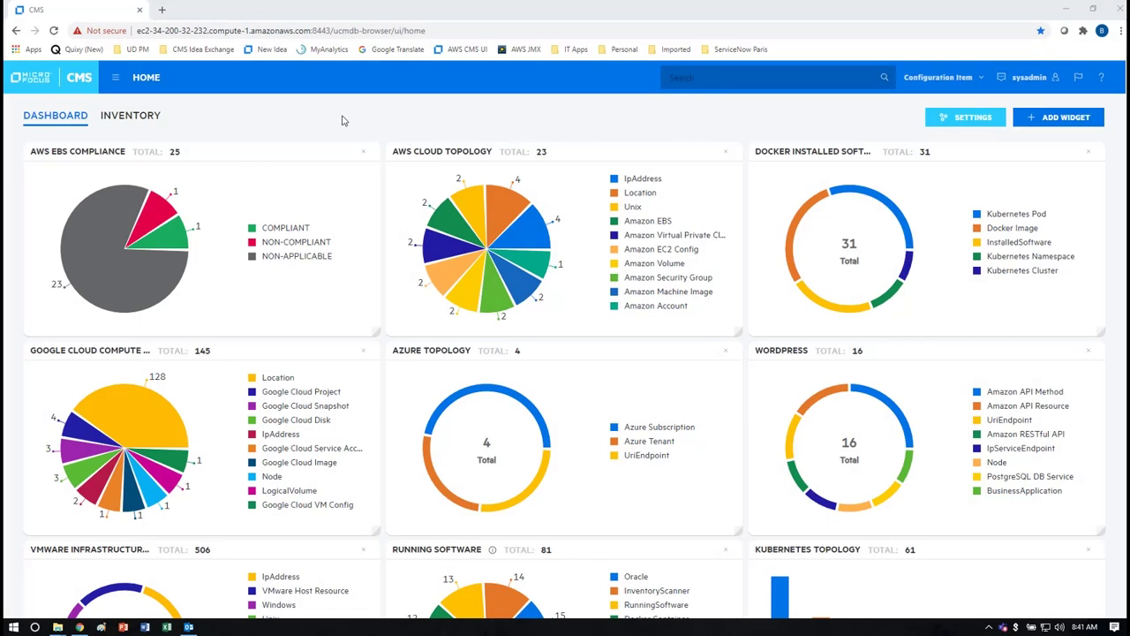
- Open the Software Inventory list from the inventory area
left_click(143, 120)
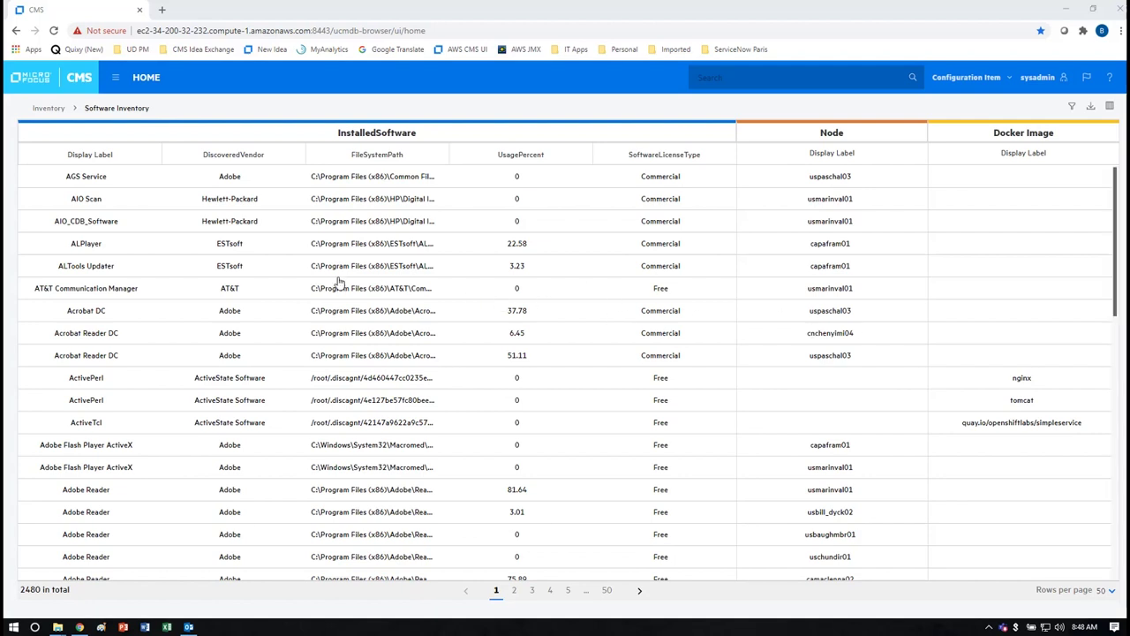
- Filter the Software Inventory to installed software whose Display Label equals Java SE Runtime Environment
left_click(31, 135)
left_click(30, 135)
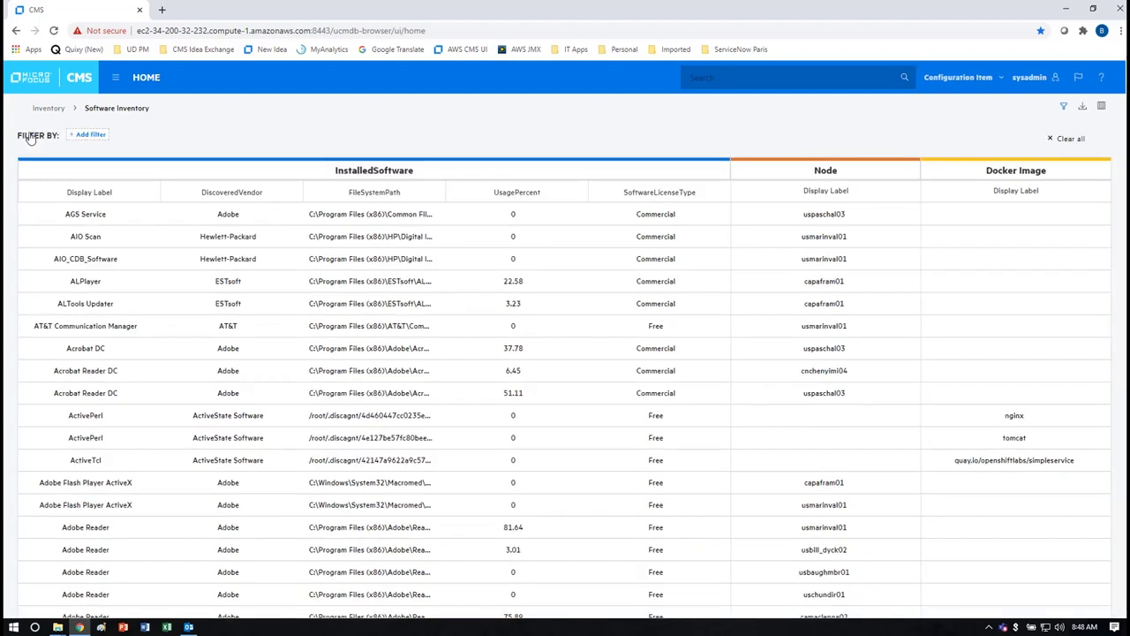
left_click(75, 192)
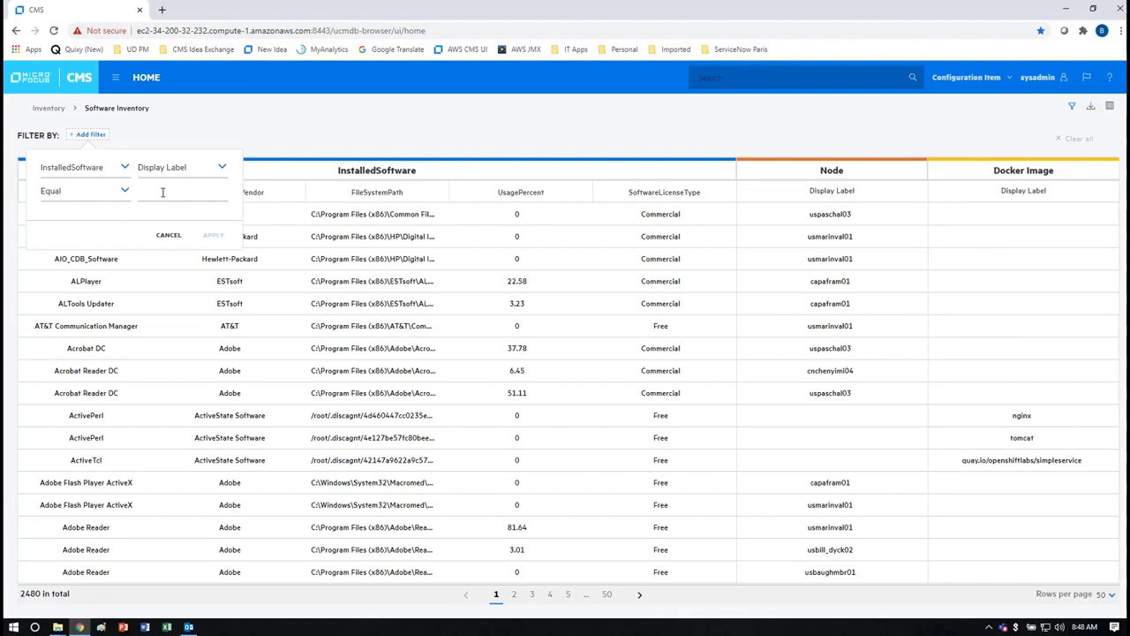
key("ctrl+v")
left_click(213, 236)
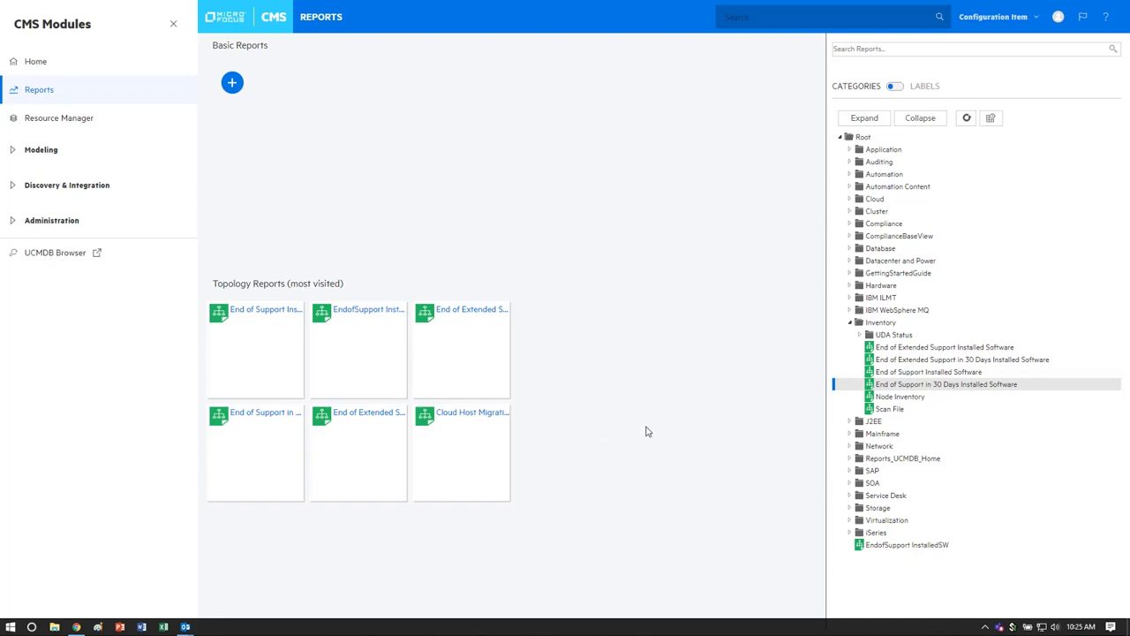
- Open the "End of Support in 30 Days Installed Software" report and expand the first JIRA entry
double_click(962, 387)
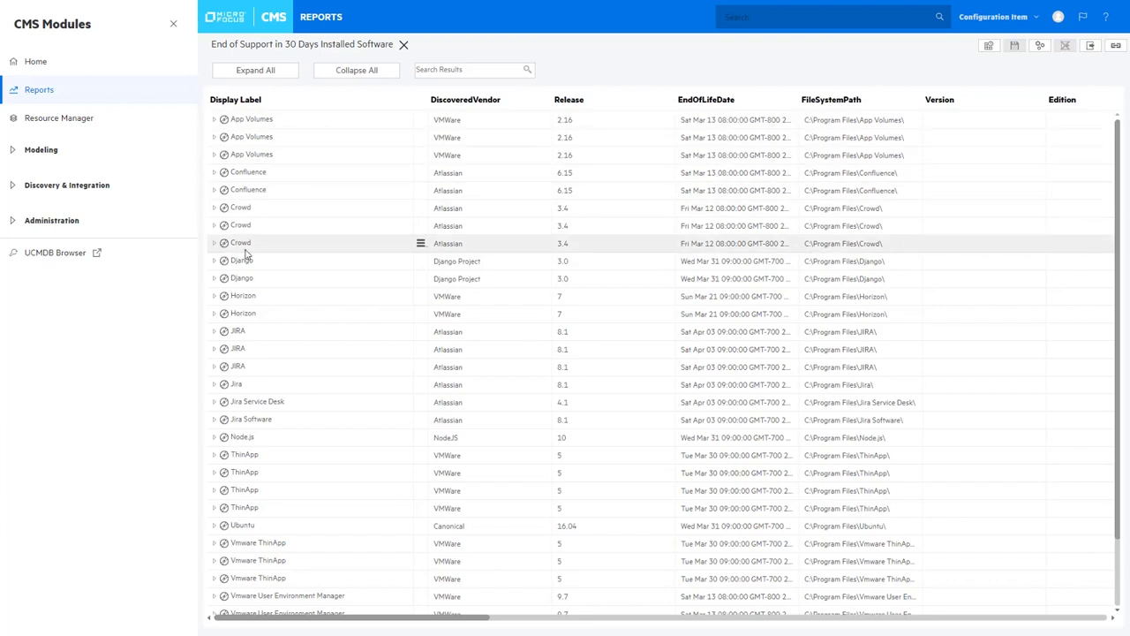
left_click(219, 331)
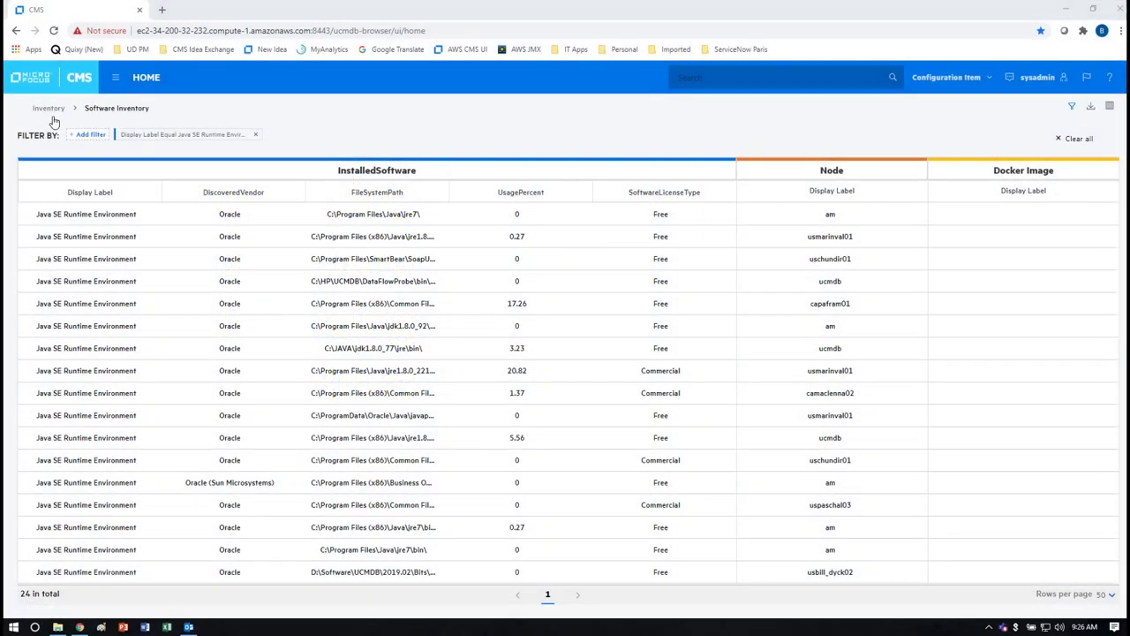
- Open the Work Stations inventory and examine the OS user, IP address and installed software details of individual computers
left_click(48, 110)
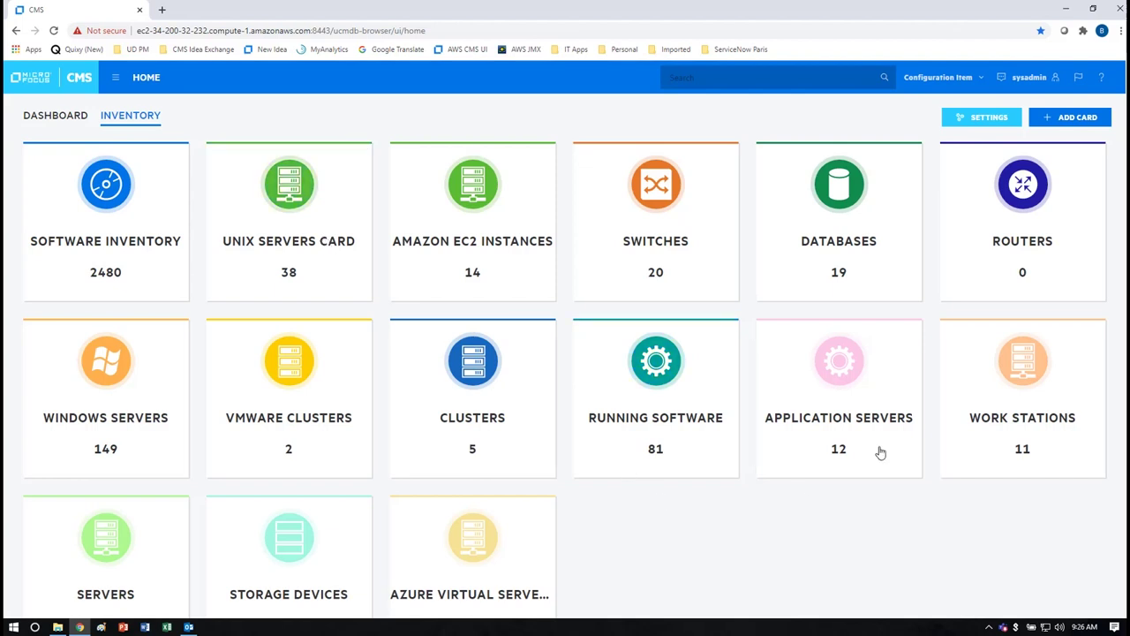
left_click(965, 379)
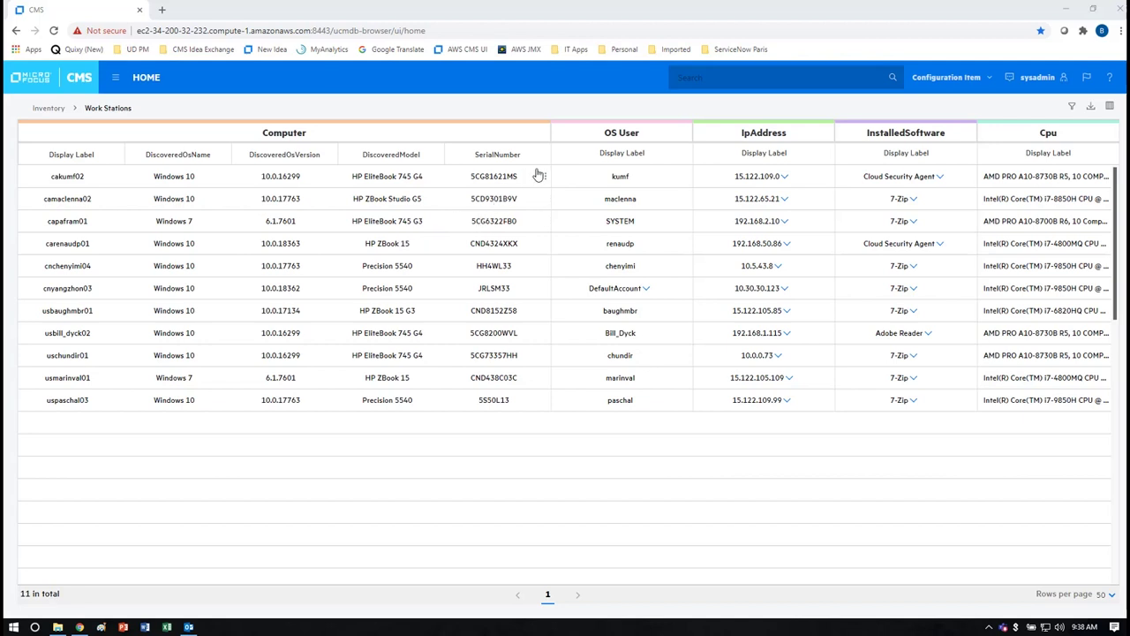
left_click(646, 288)
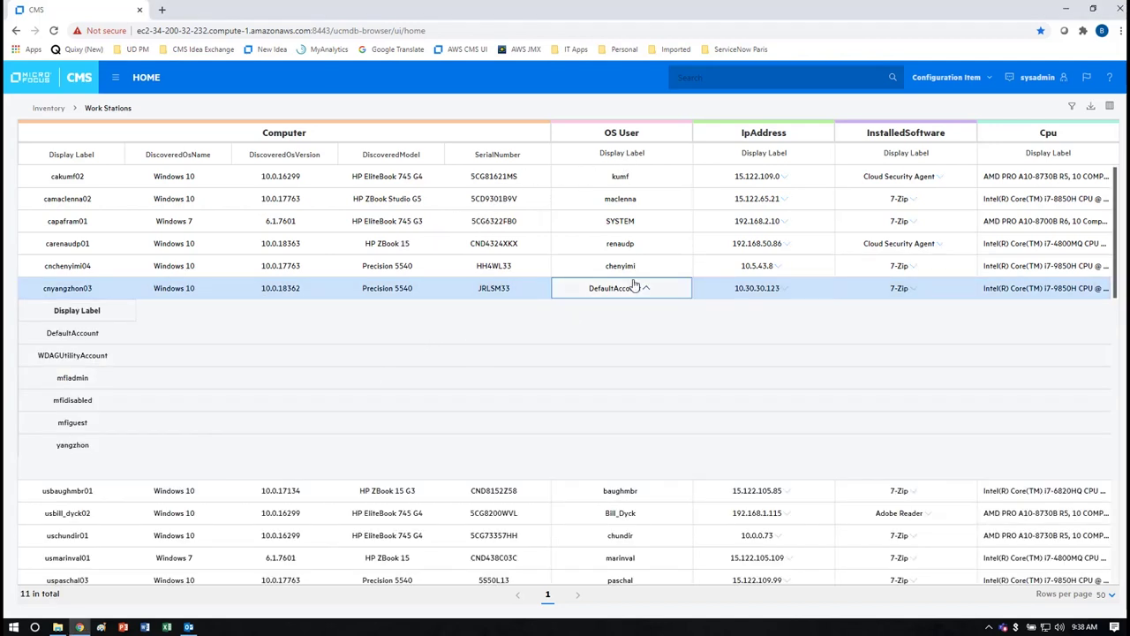
left_click(649, 289)
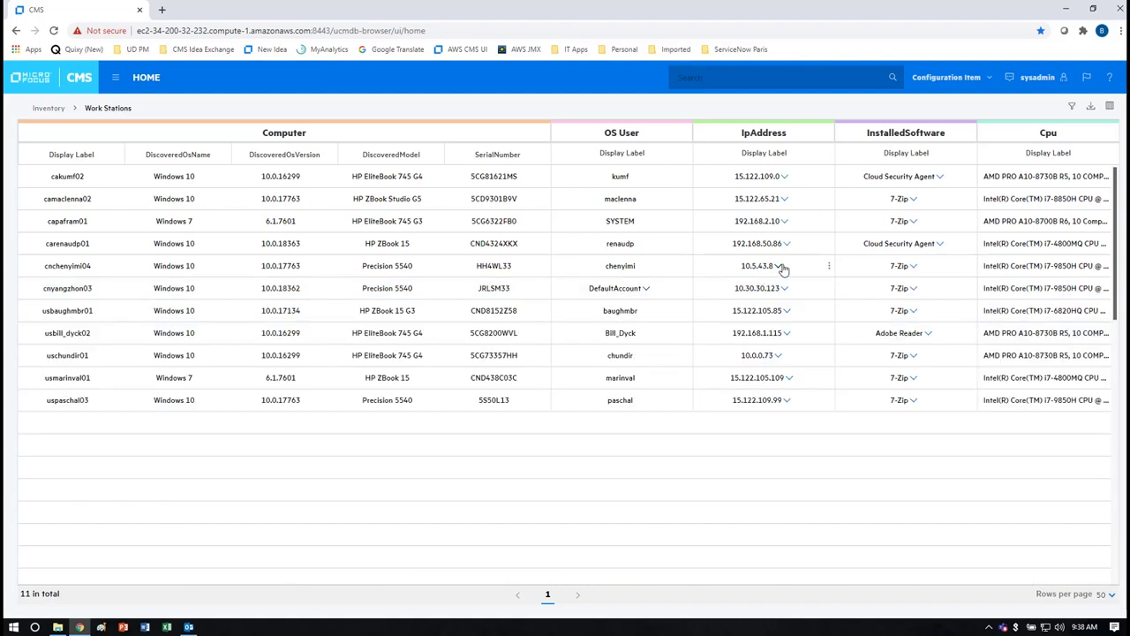
left_click(779, 266)
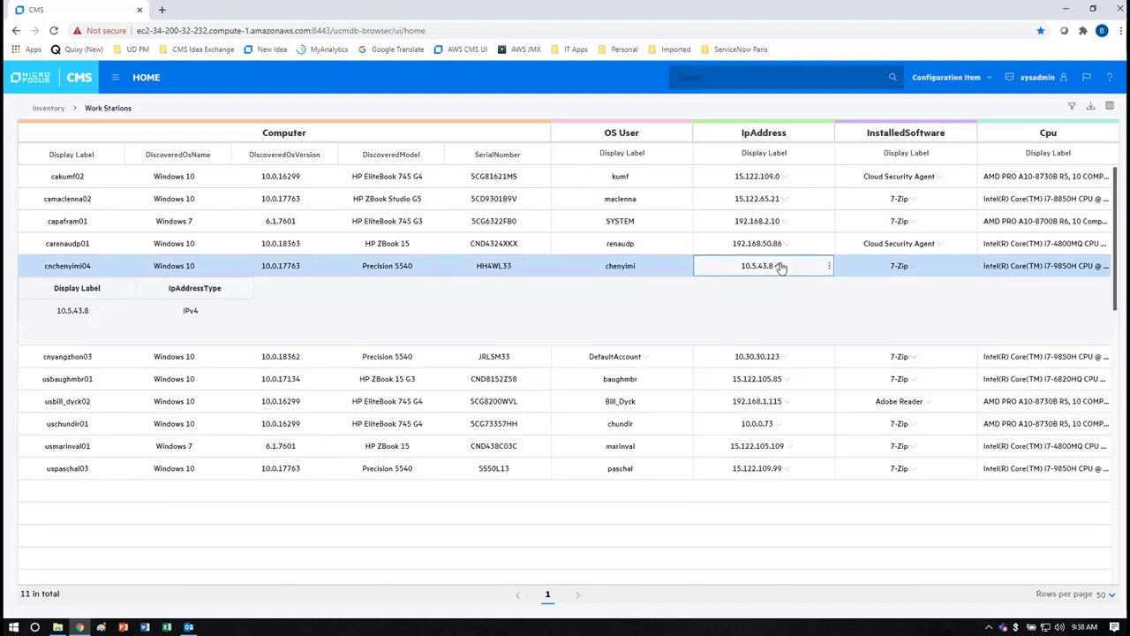
left_click(888, 278)
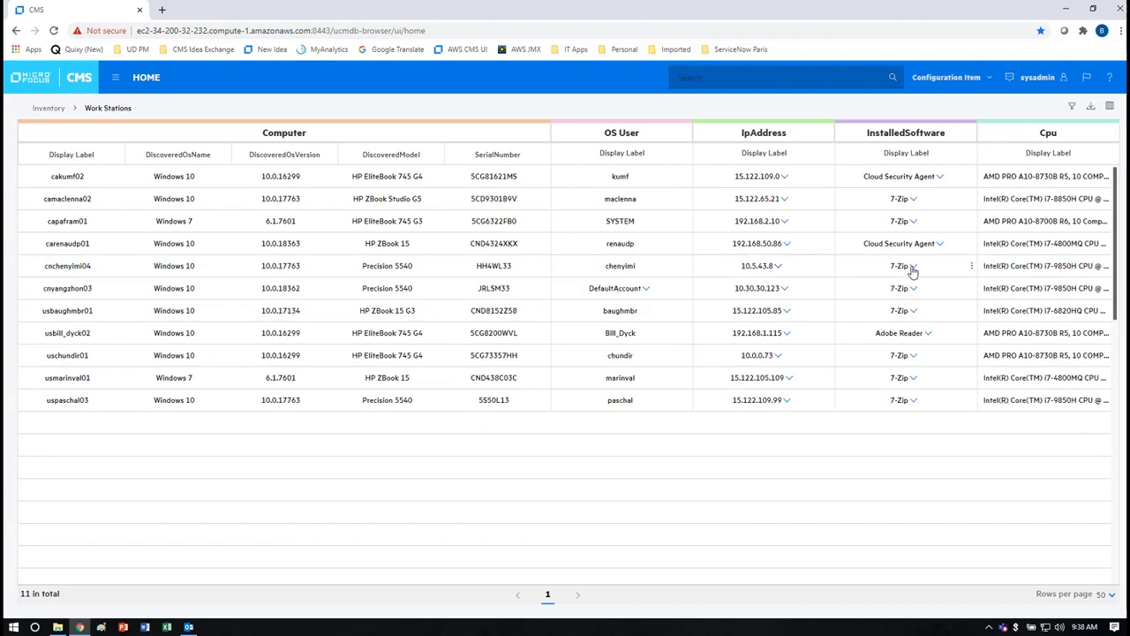
left_click(912, 265)
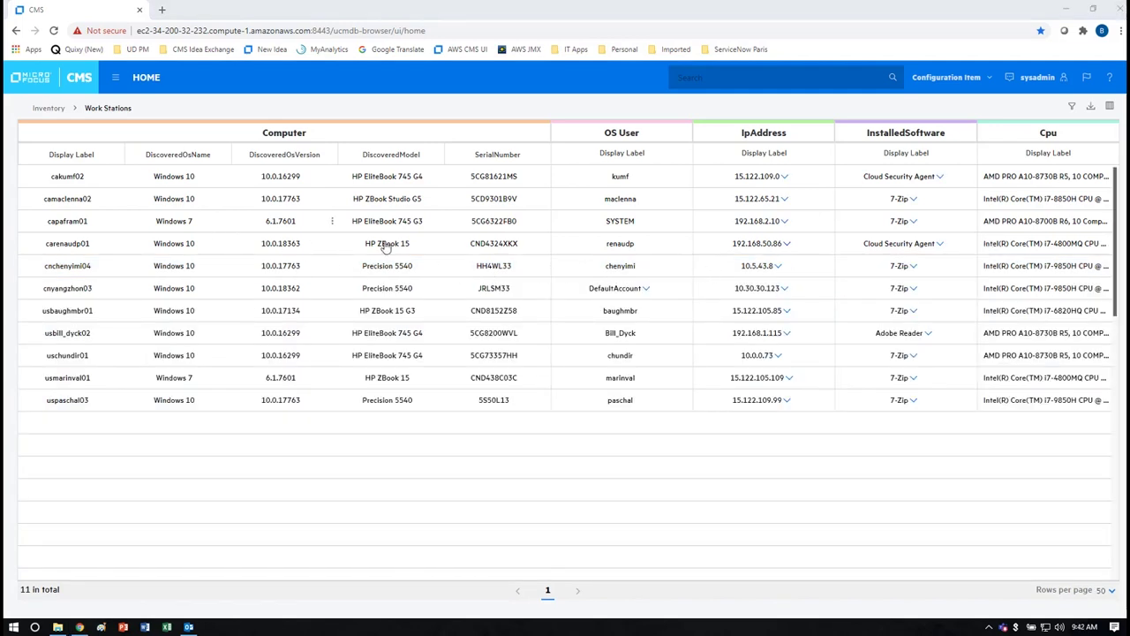
- Filter the Work Stations list to computers whose DiscoveredOsName equals Windows 7
left_click(1073, 108)
left_click(92, 138)
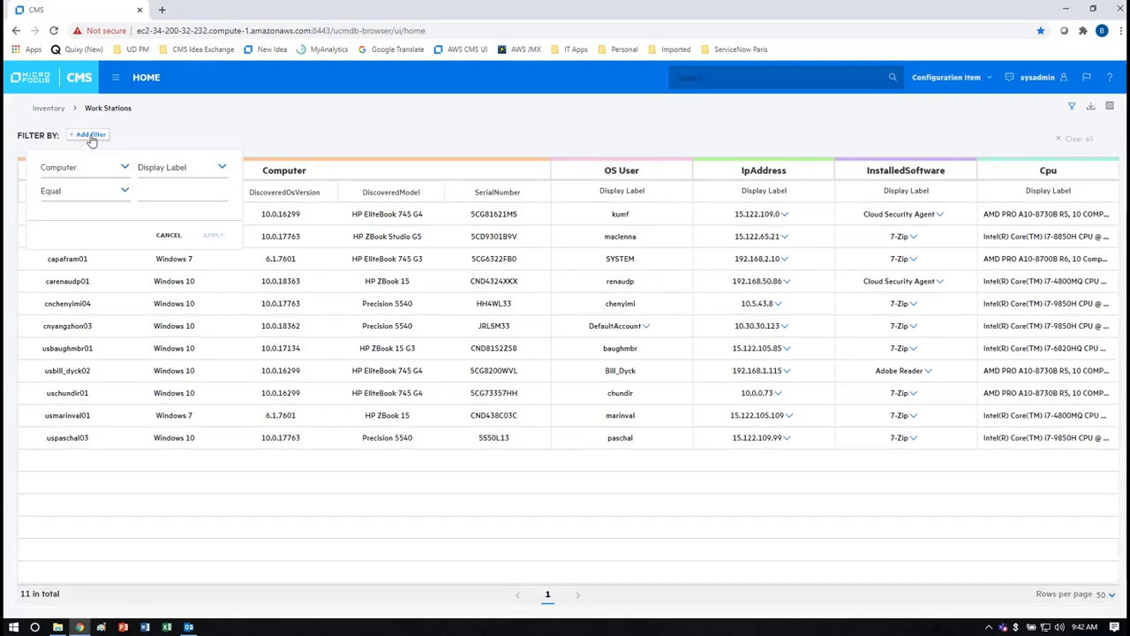
left_click(159, 169)
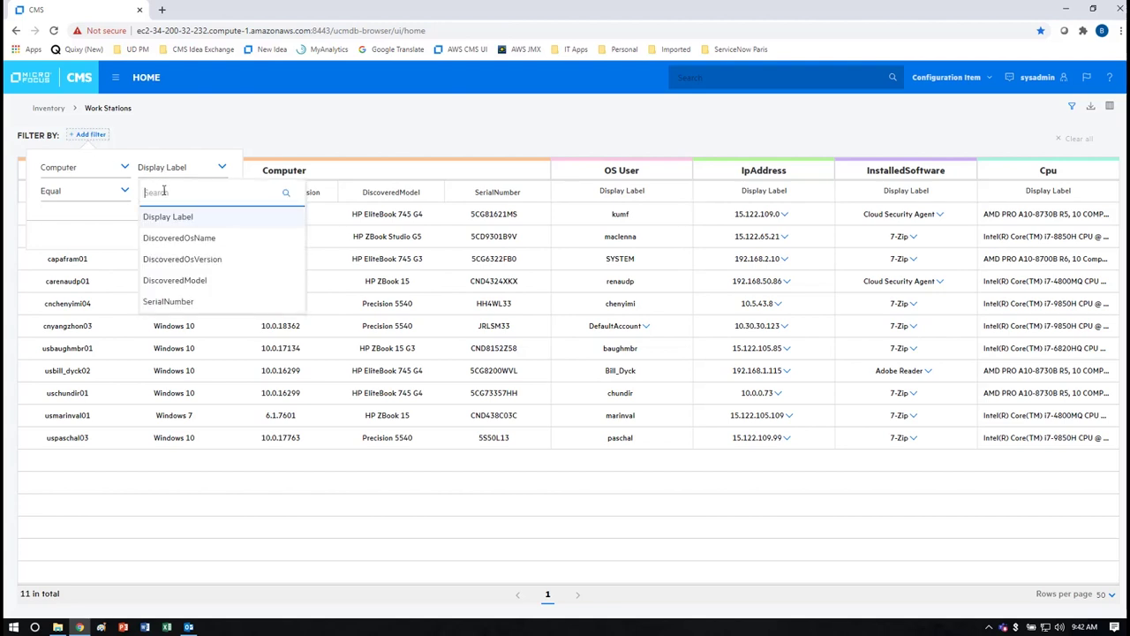
left_click(166, 238)
type("Windows 7")
left_click(212, 236)
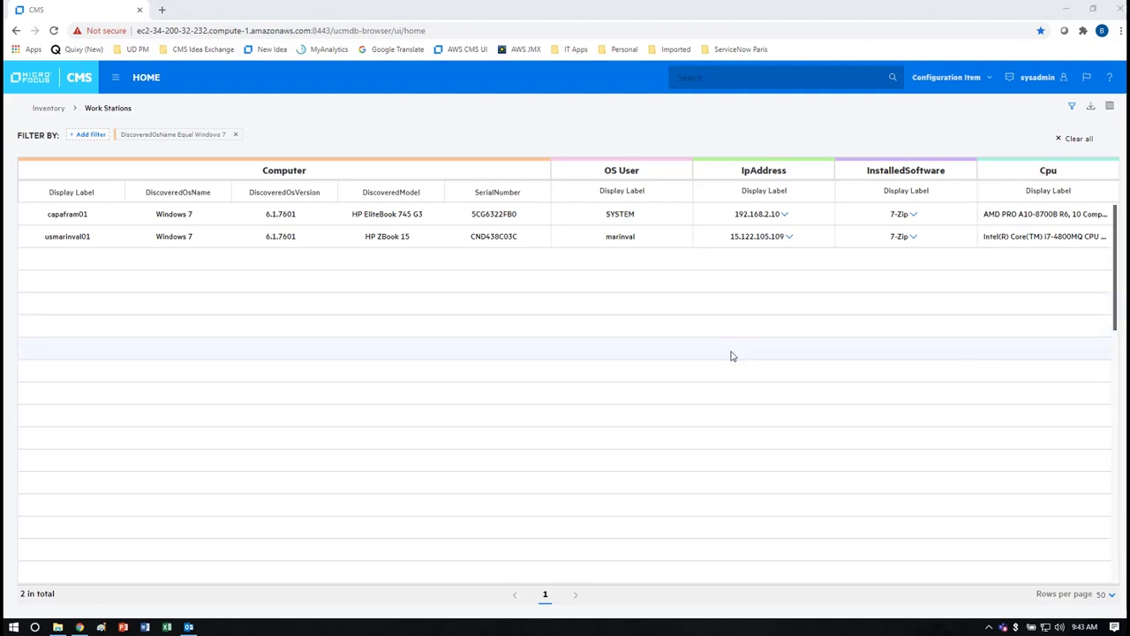
- Export the filtered Work Stations list in XLSX format and open the downloaded file
left_click(1092, 108)
left_click(1091, 107)
left_click(1032, 199)
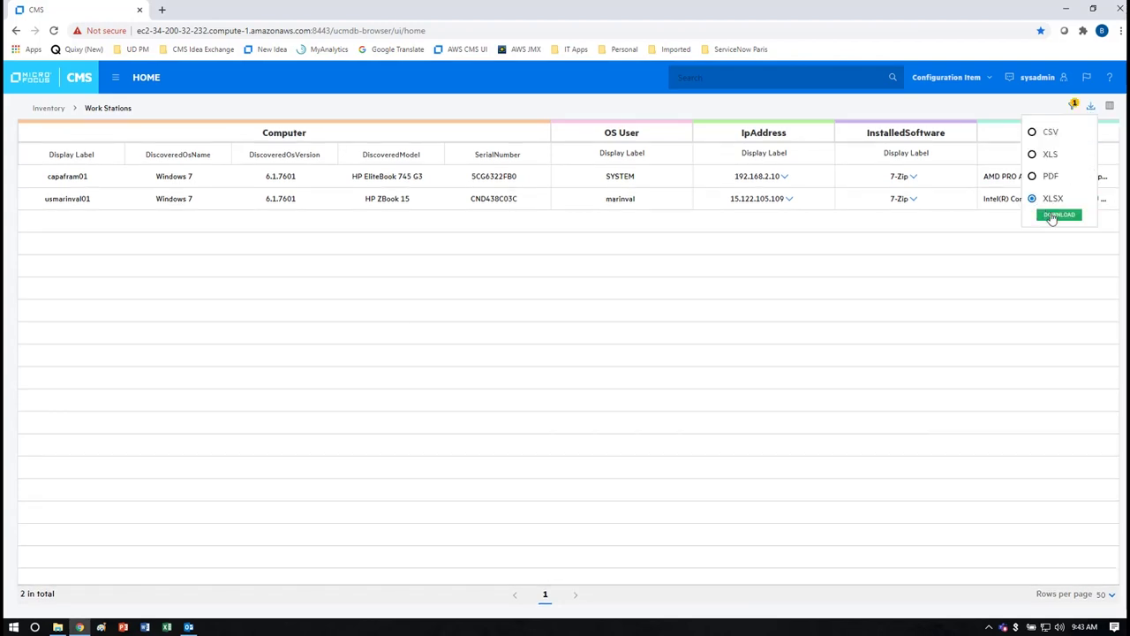
left_click(1059, 215)
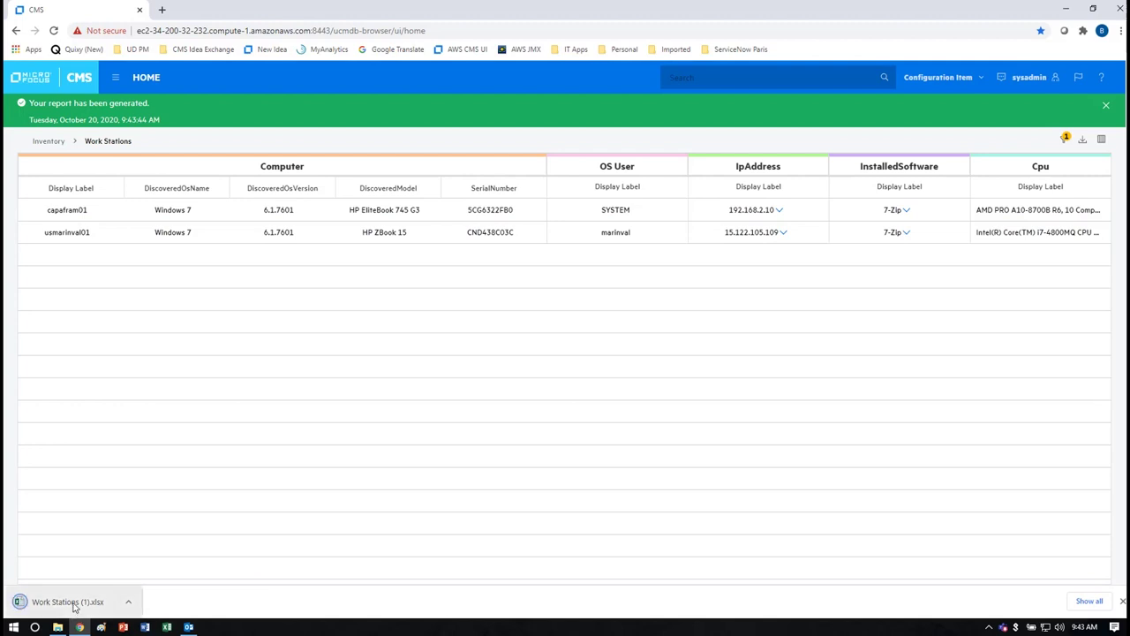
left_click(106, 601)
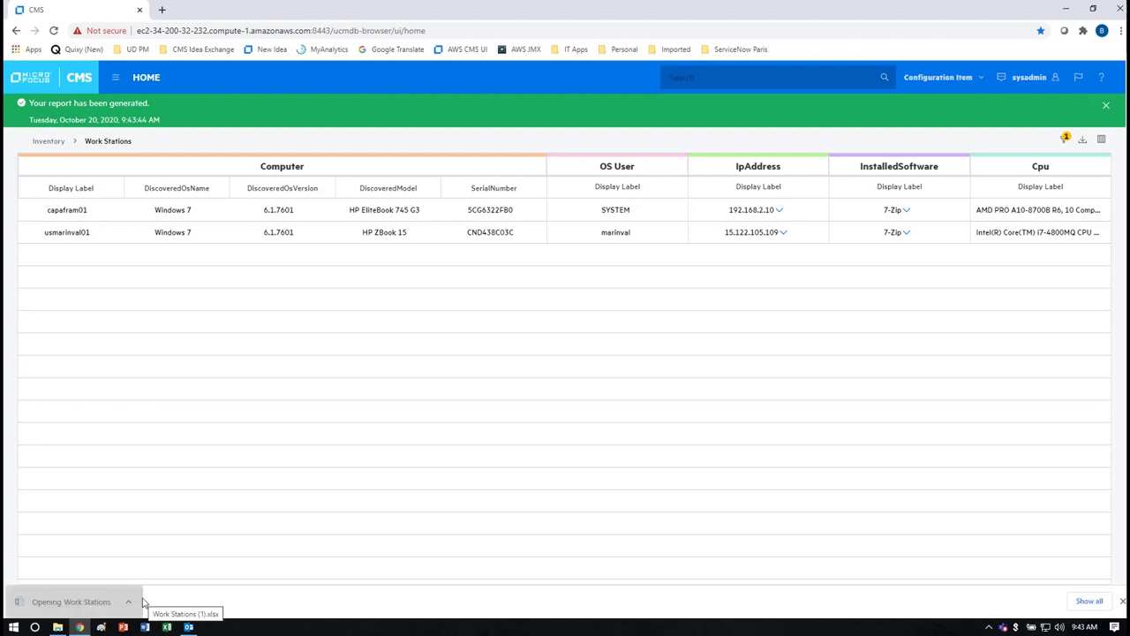